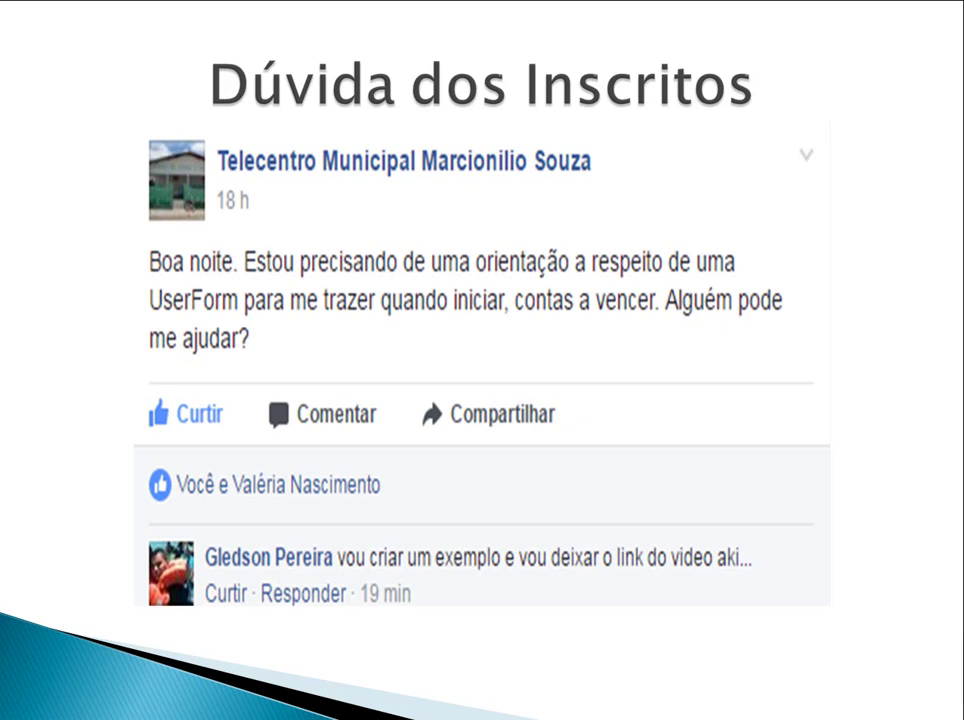
Advance the slideshow from 'Dúvida dos Inscritos' to the 'Aula de Listivew' lesson slide.
key(Right)
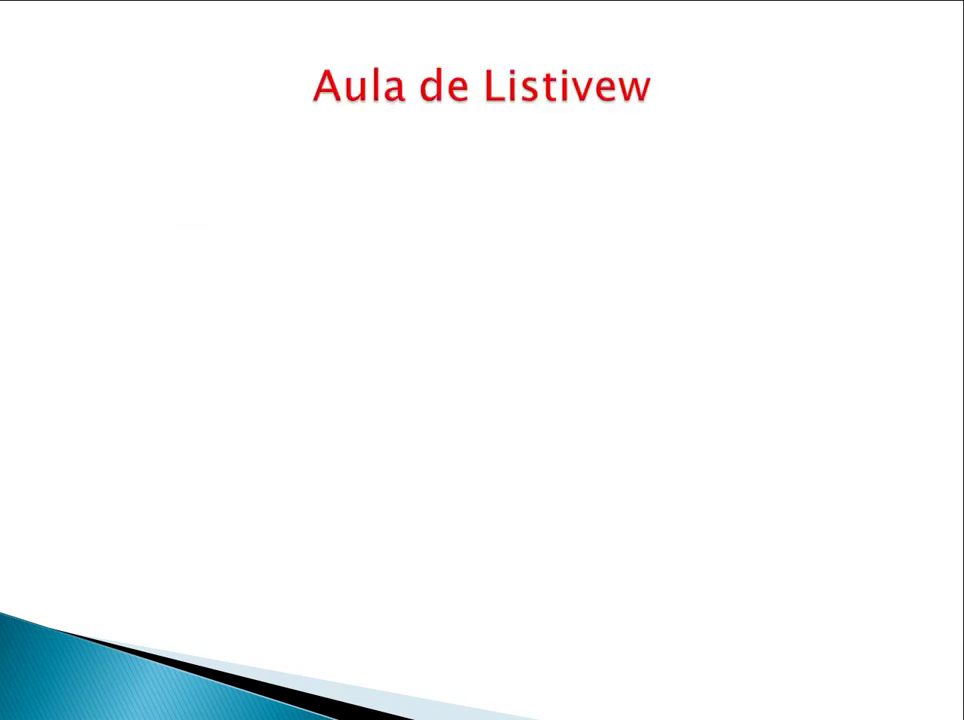
Reveal the first topic bullet on the 'Aula de Listivew' slide.
key(Right)
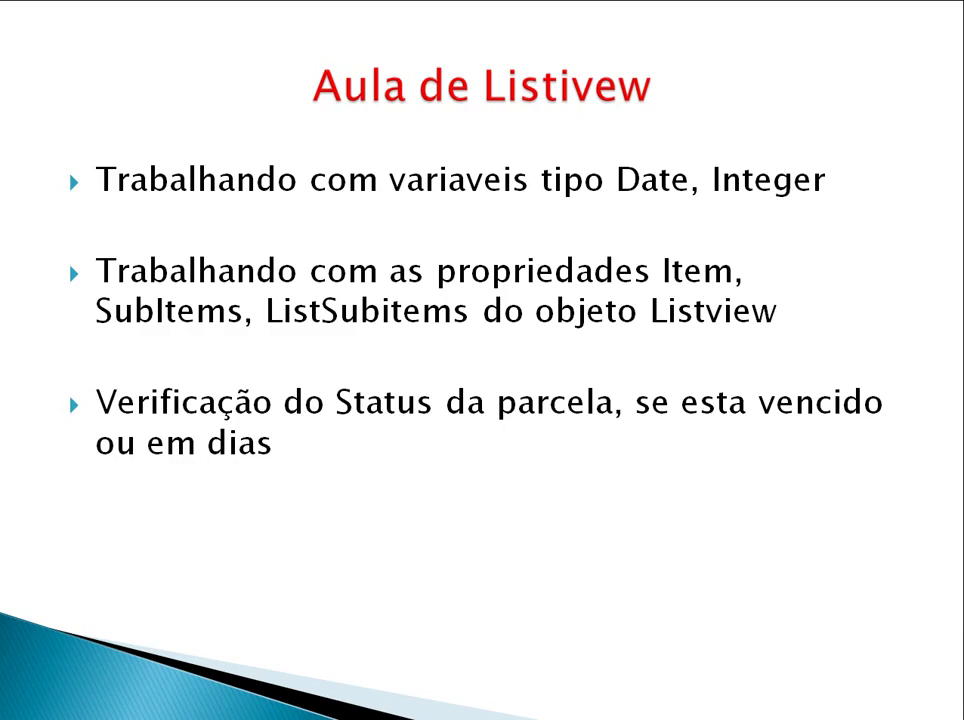
Switch to the accounts sheet, check its empty Status column, and open the Visual Basic Editor.
key(alt+Tab)
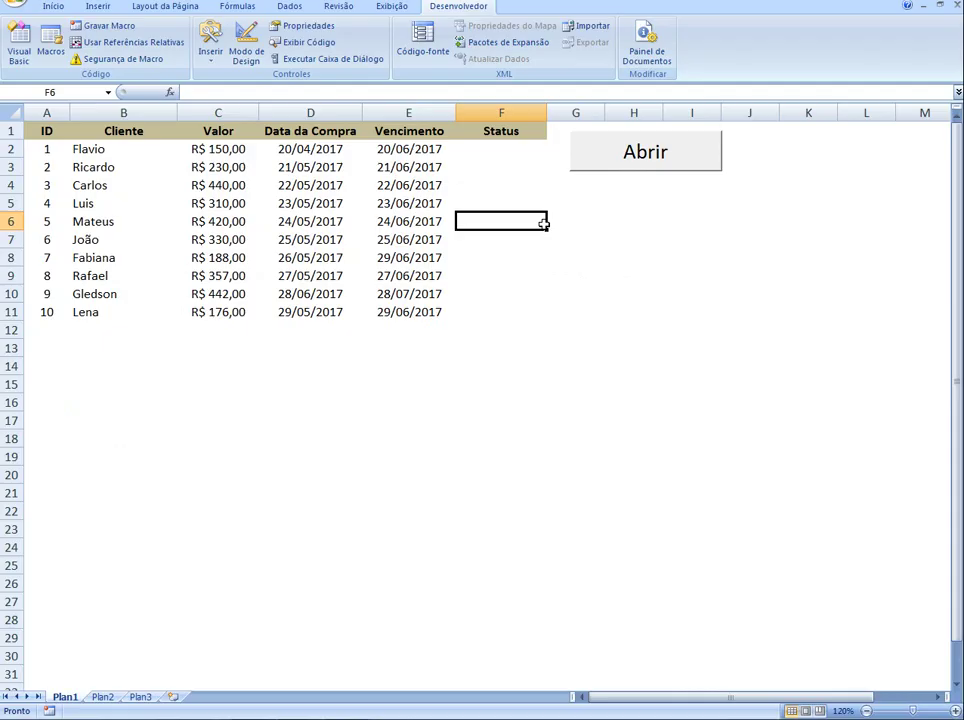
click(272, 388)
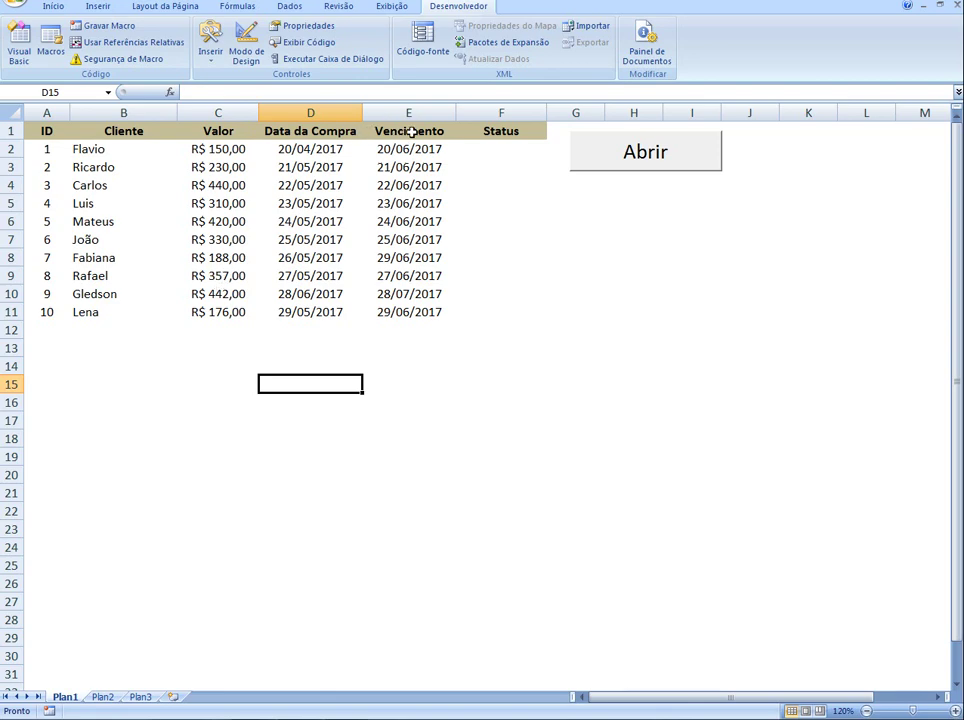
click(495, 153)
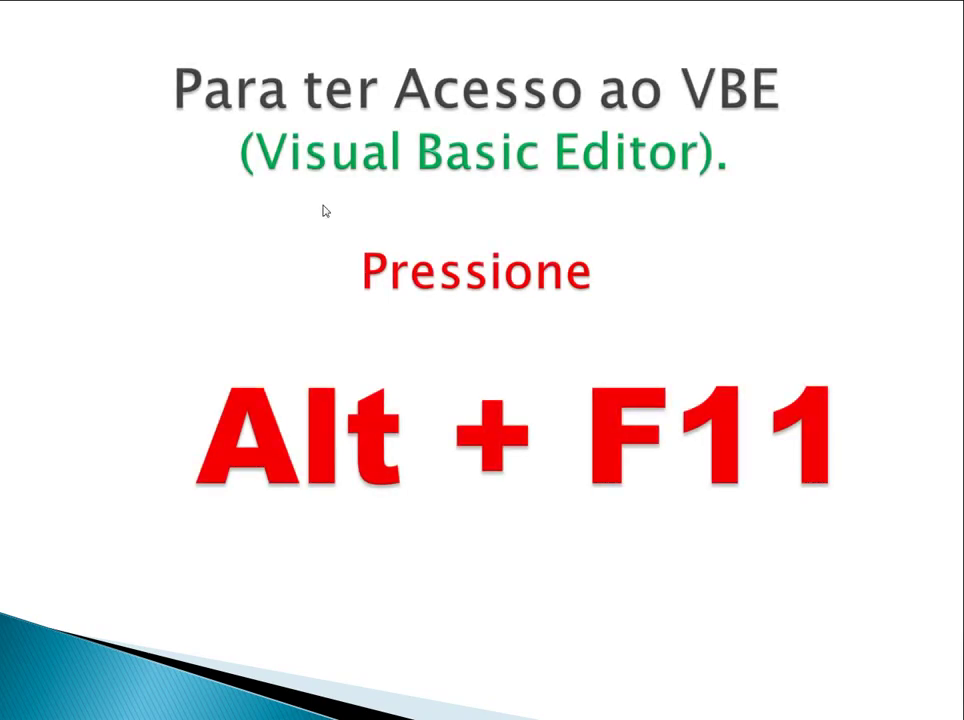
key(alt+F11)
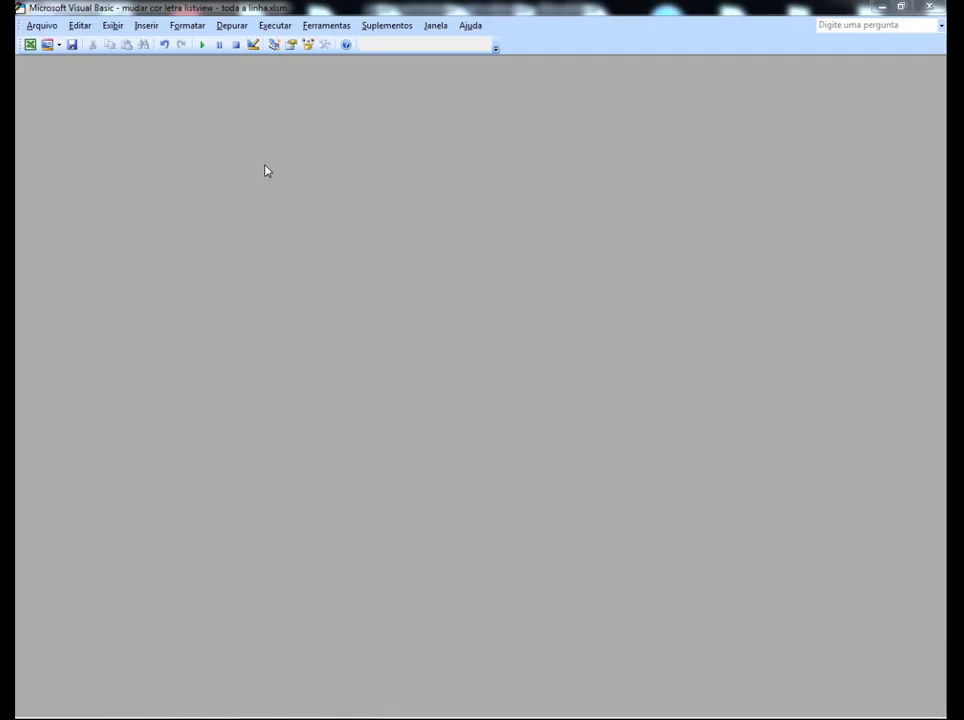
Open UserForm1's designer from the Project Explorer, then close the explorer to enlarge the form.
click(112, 27)
click(146, 200)
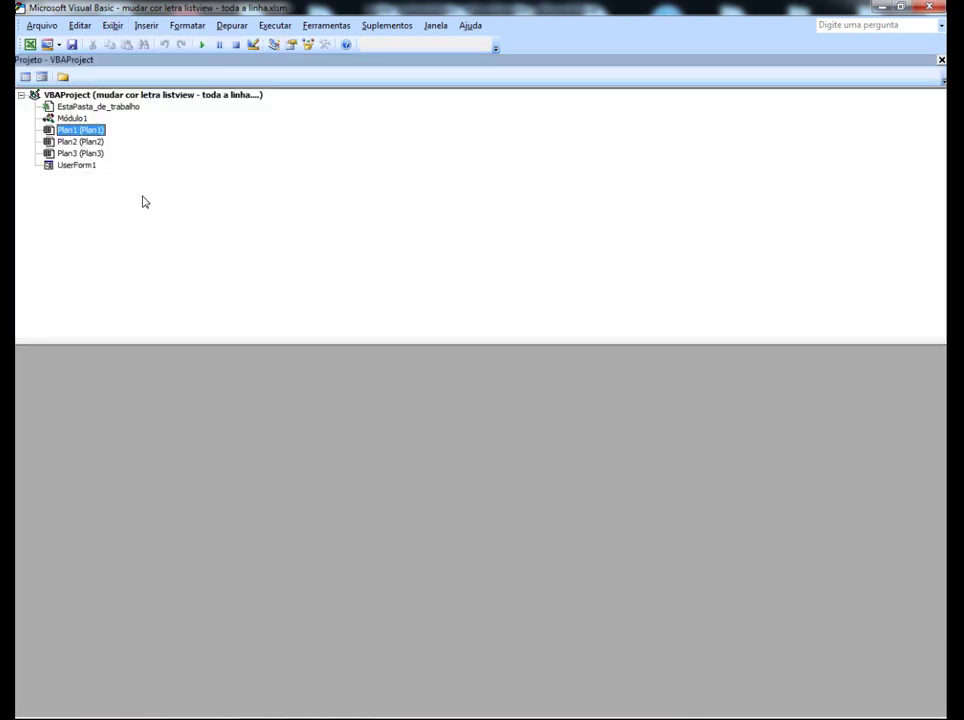
click(80, 166)
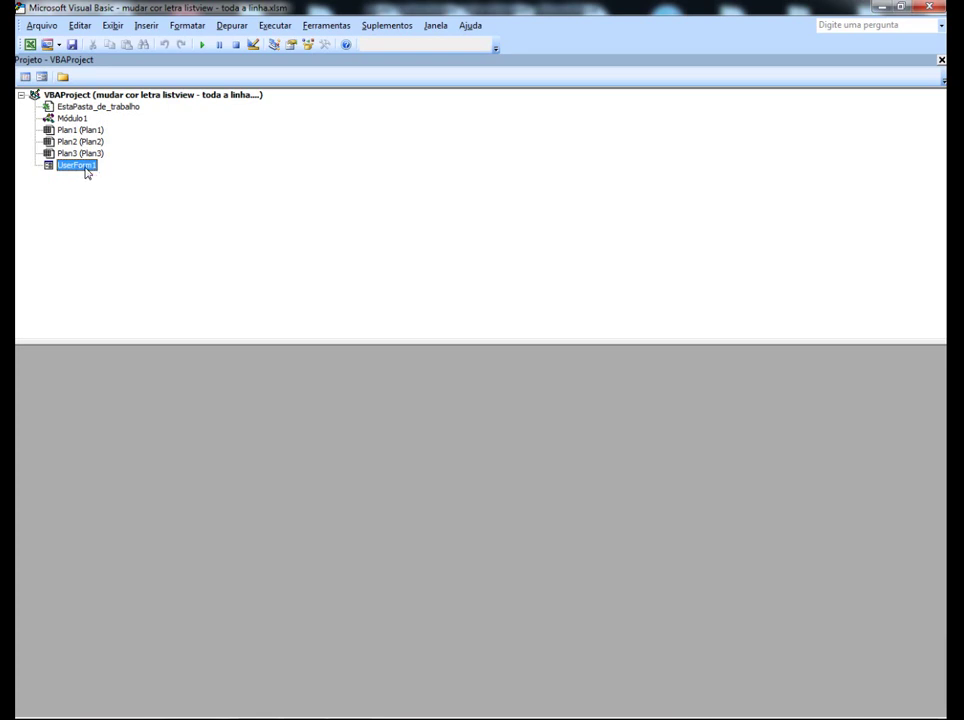
double_click(87, 168)
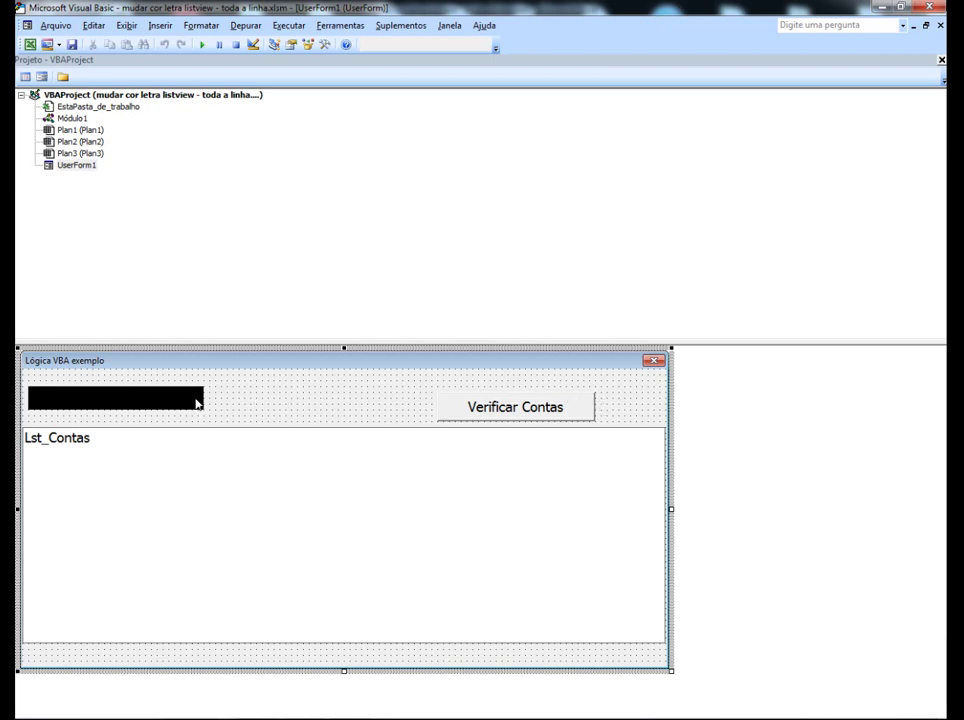
click(941, 60)
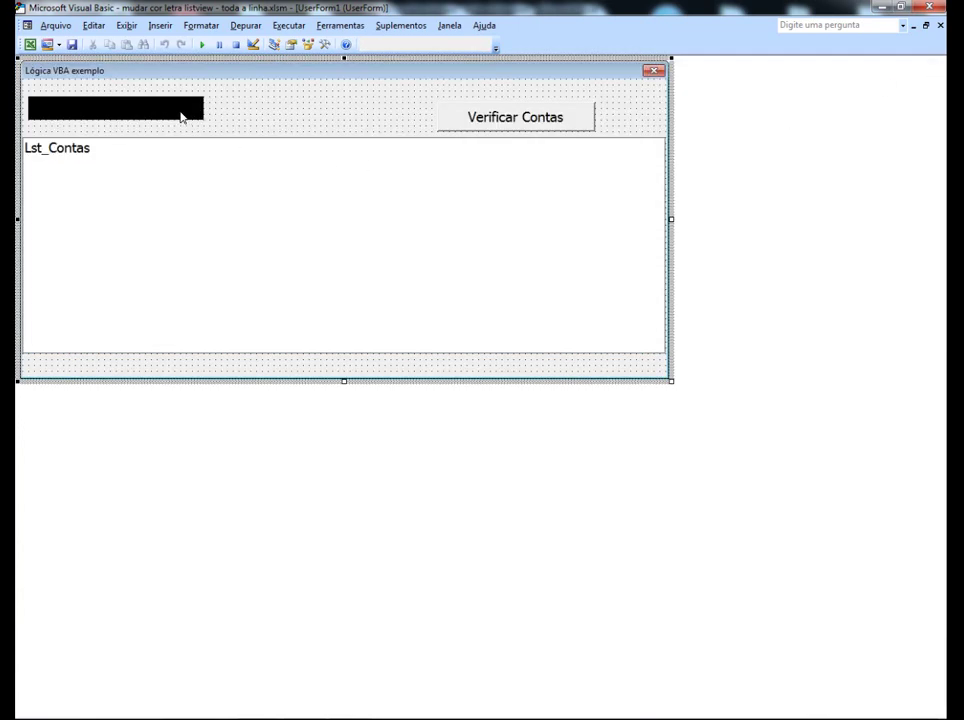
Inspect properties of the date label, Lst_Contas, Verificar Contas button and form, then view code.
click(186, 115)
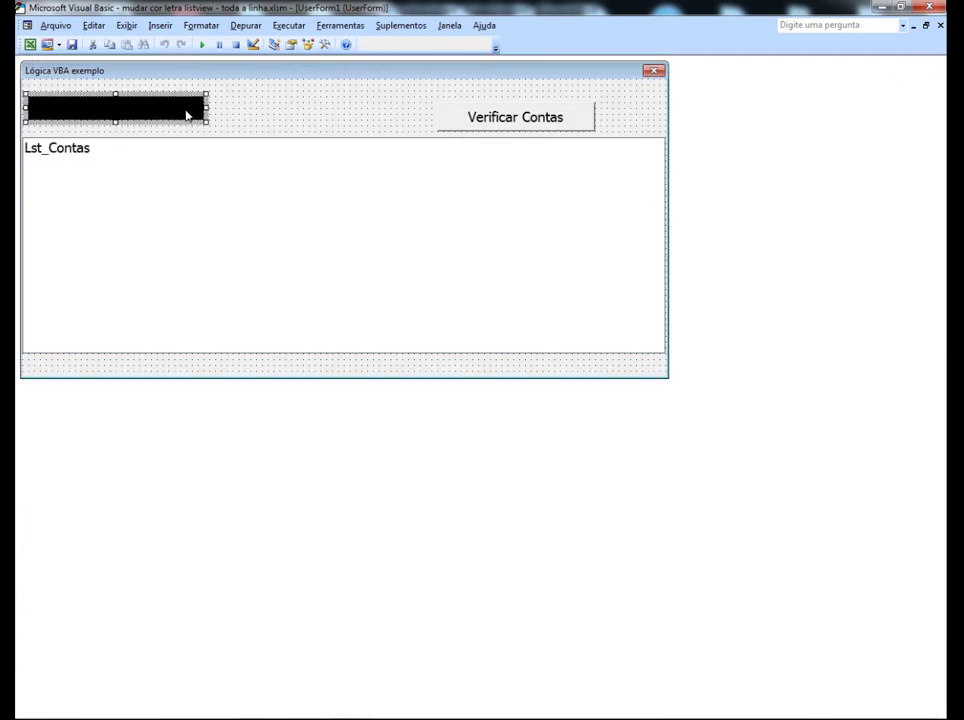
right_click(187, 116)
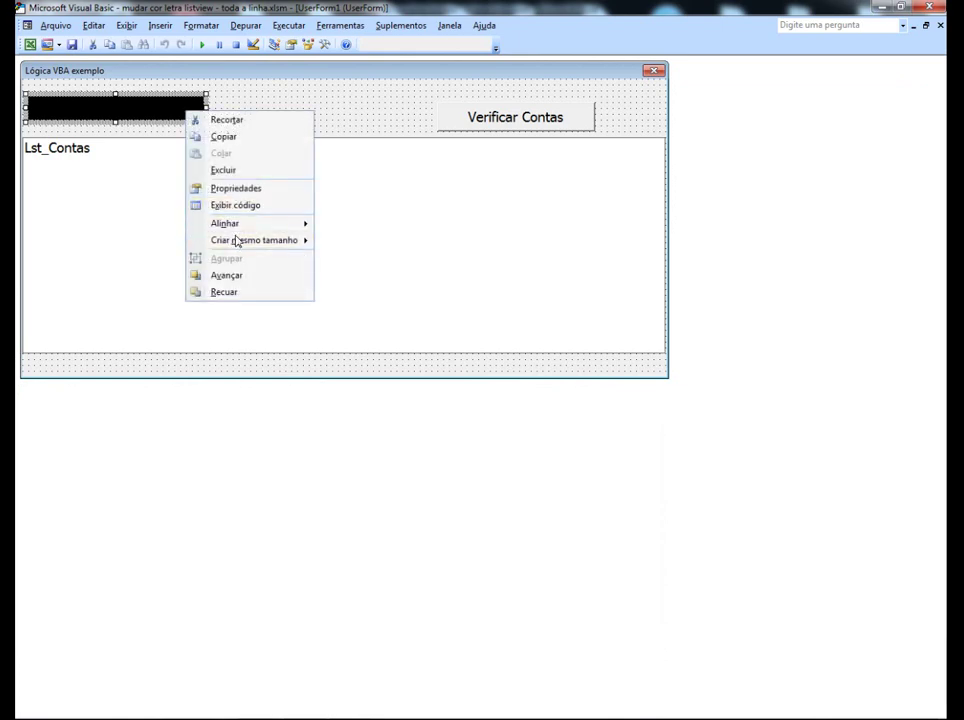
click(230, 192)
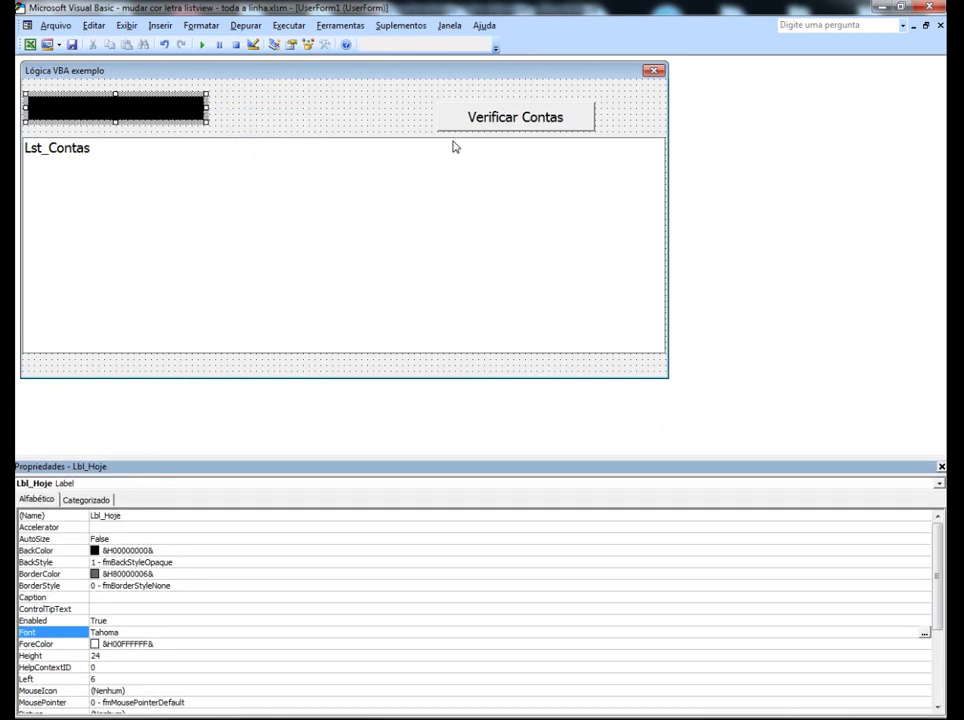
click(448, 206)
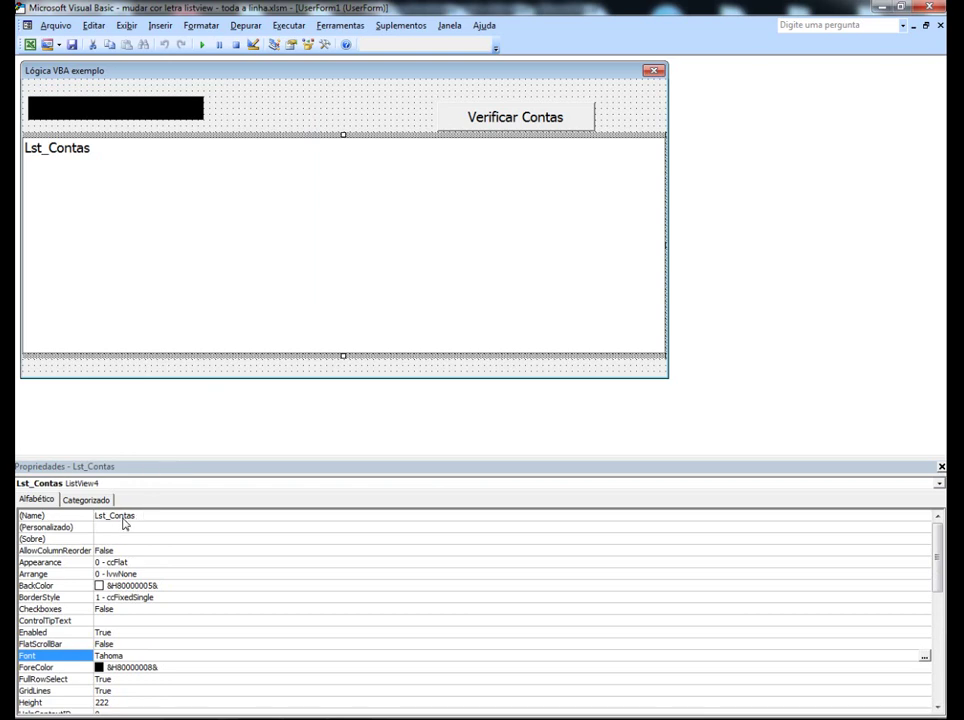
click(500, 121)
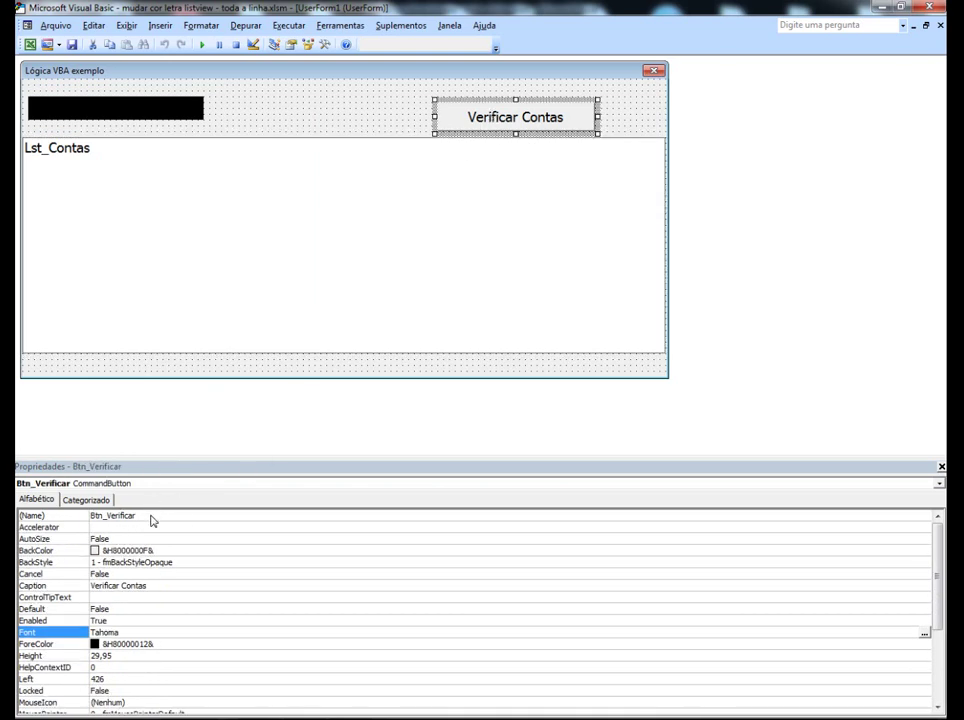
click(611, 118)
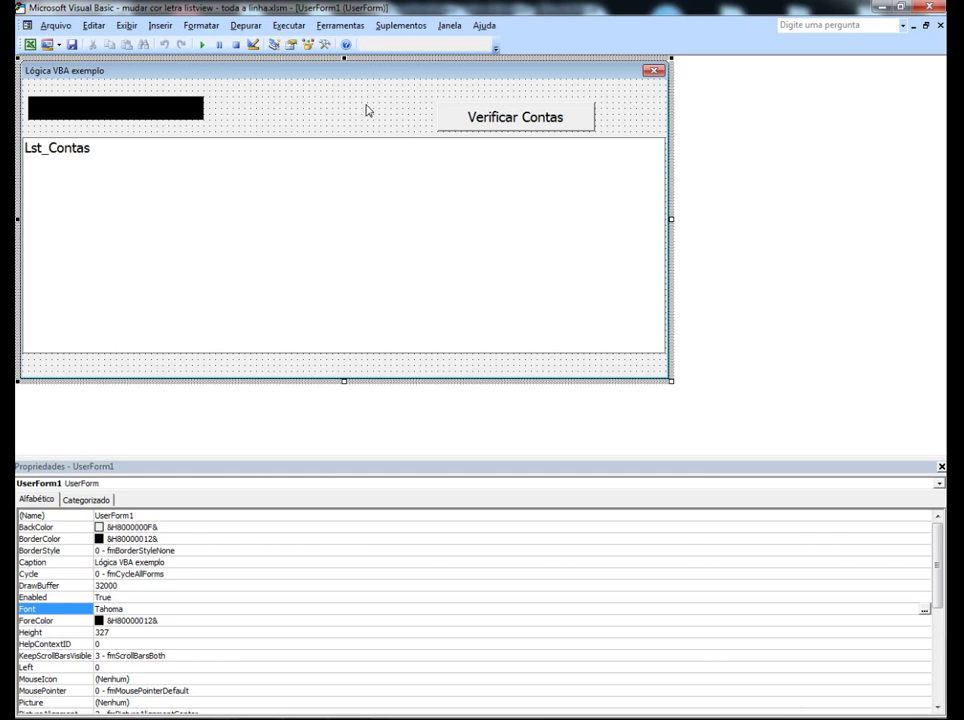
key(F7)
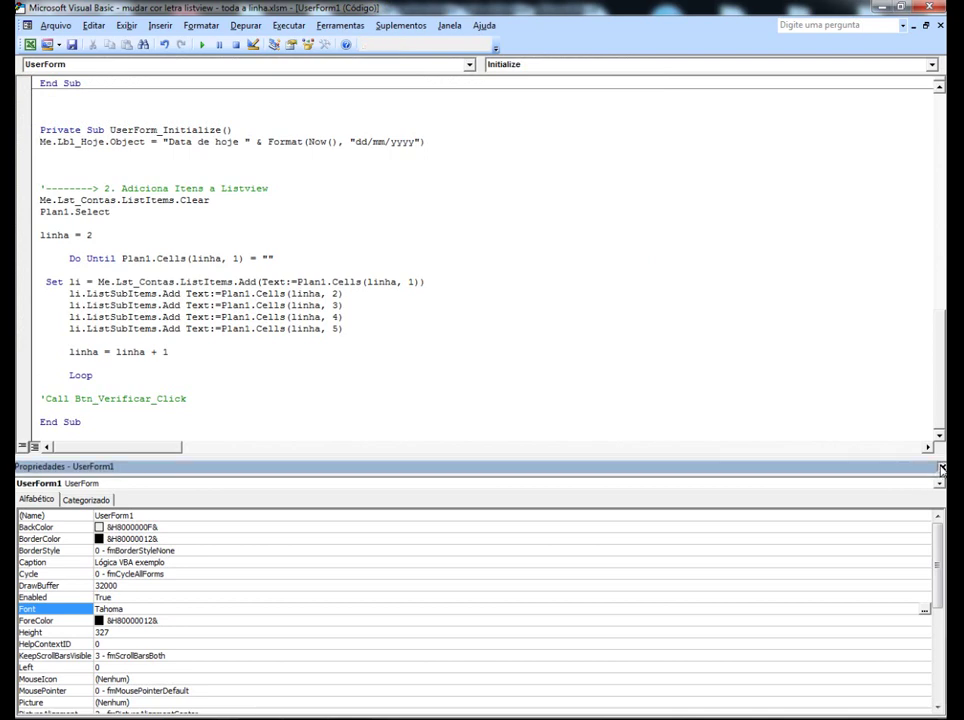
Close the Properties panel and highlight Object and the dd/mm/yyyy format on the Lbl_Hoje line.
click(941, 468)
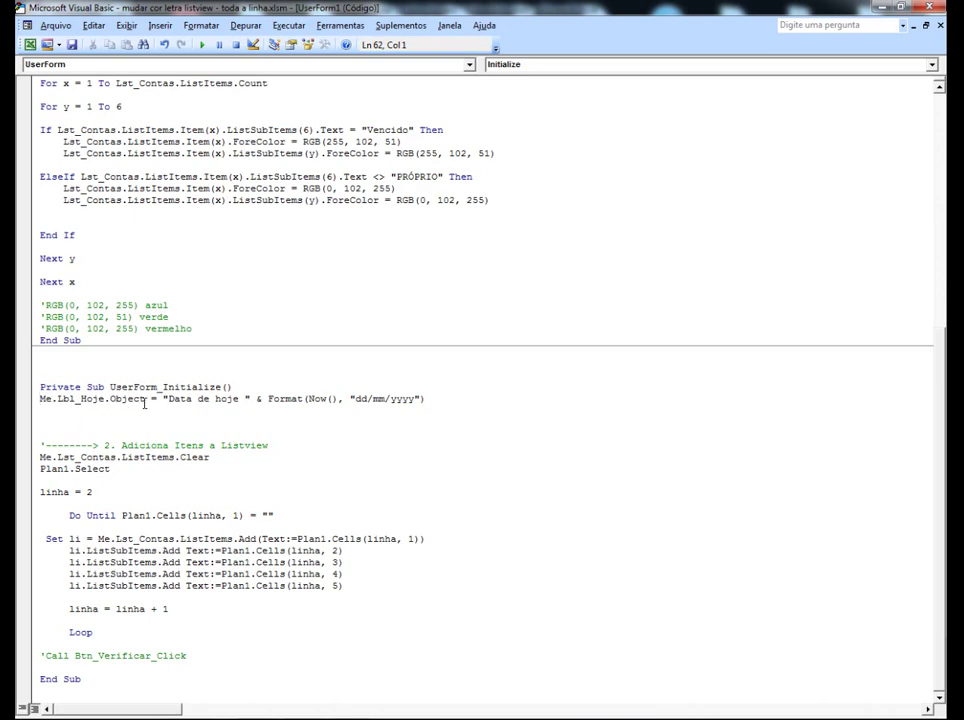
double_click(144, 400)
click(114, 410)
drag(421, 399, 344, 399)
click(268, 405)
Highlight the ListItems.Clear and Plan1.Select lines of UserForm_Initialize.
mouse_move(207, 457)
mouse_down()
mouse_move(40, 457)
mouse_move(107, 469)
mouse_up()
click(41, 468)
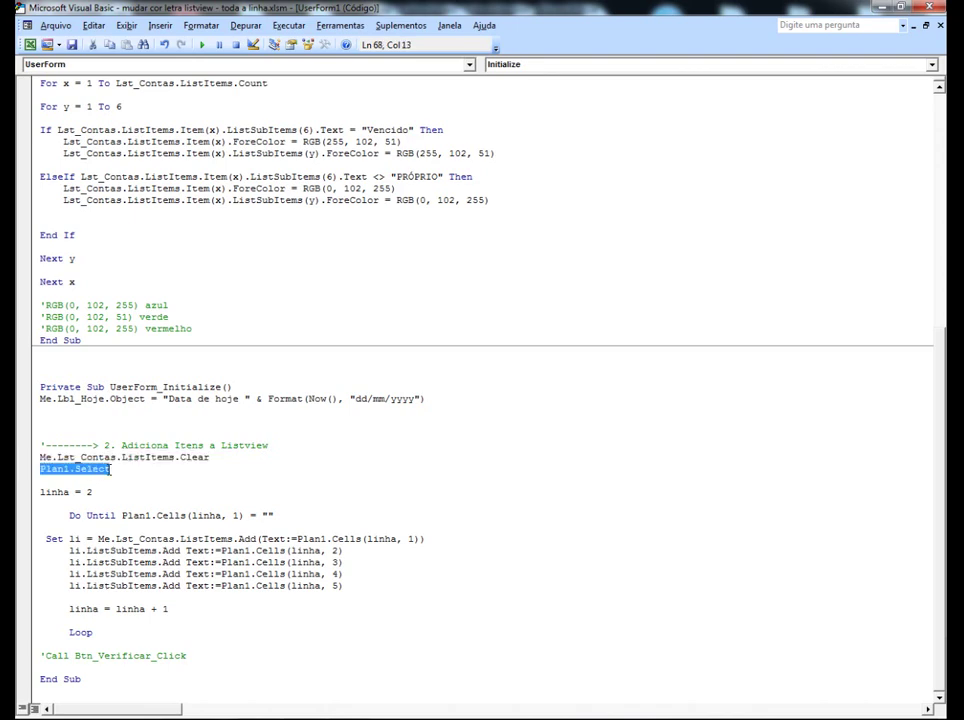
click(94, 490)
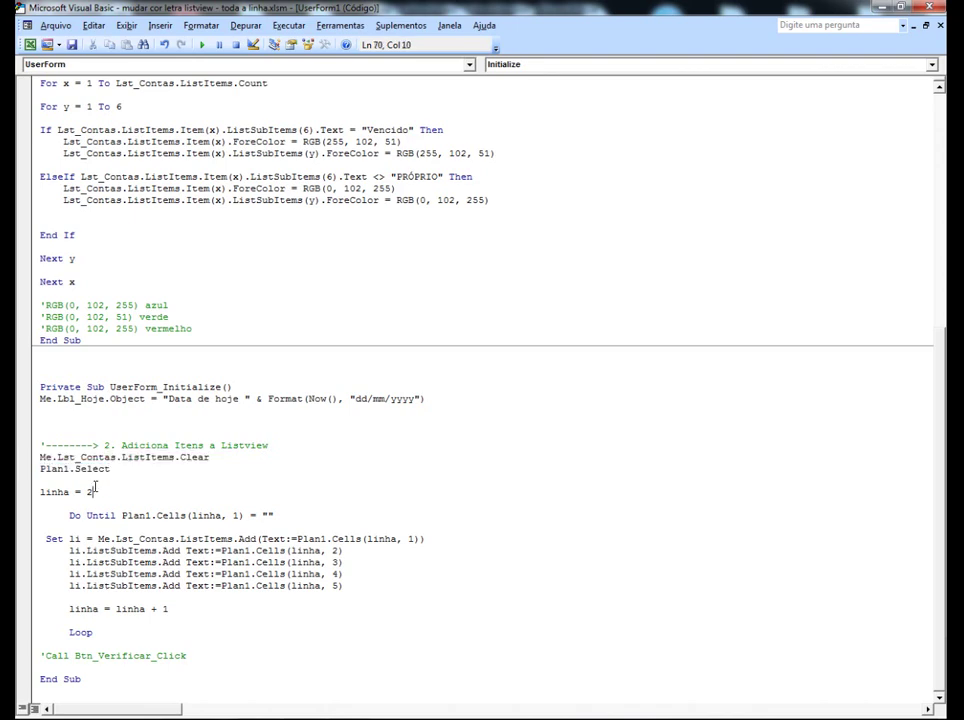
click(30, 45)
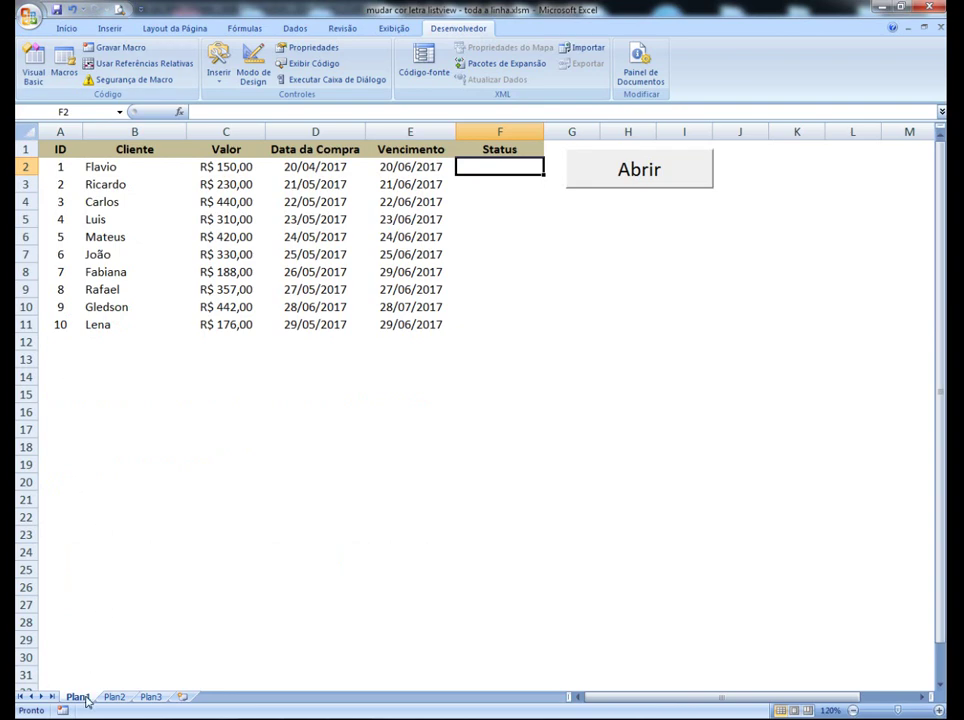
click(33, 62)
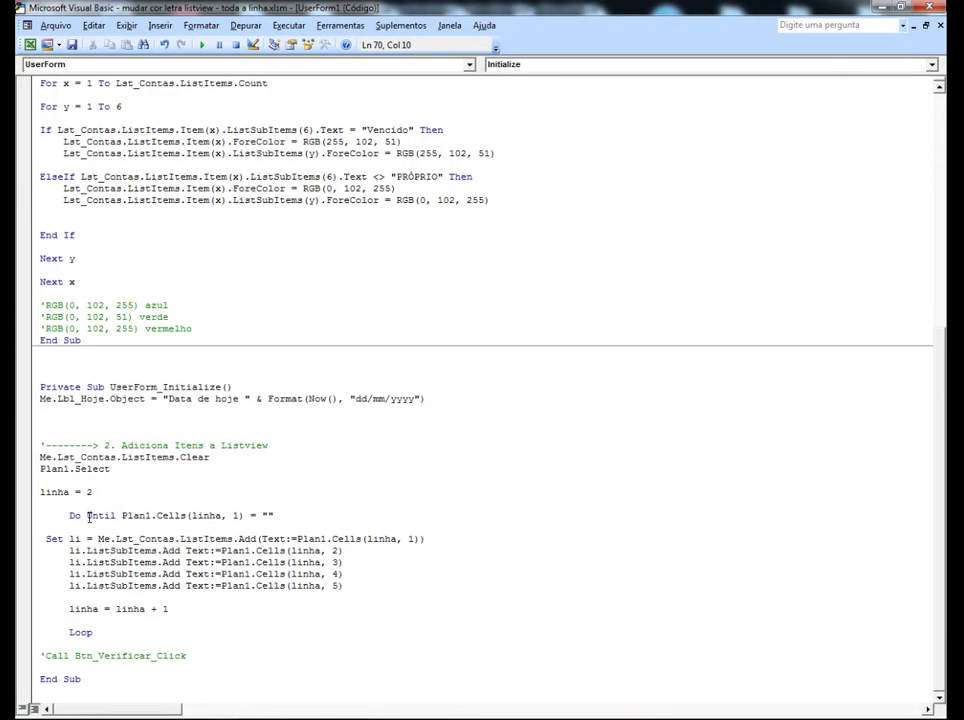
click(28, 44)
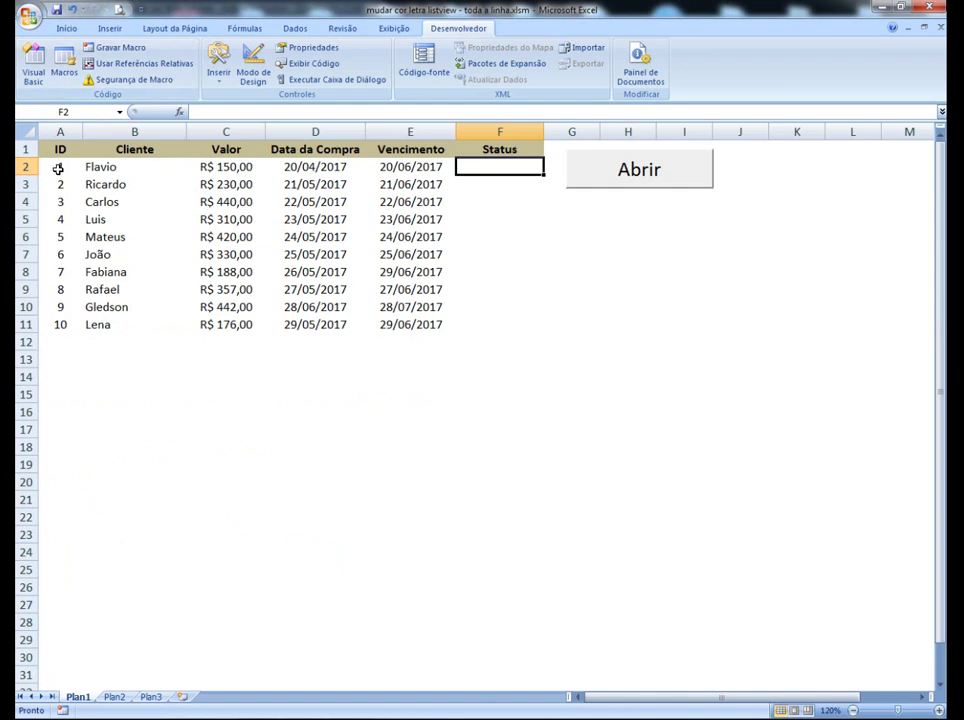
click(58, 168)
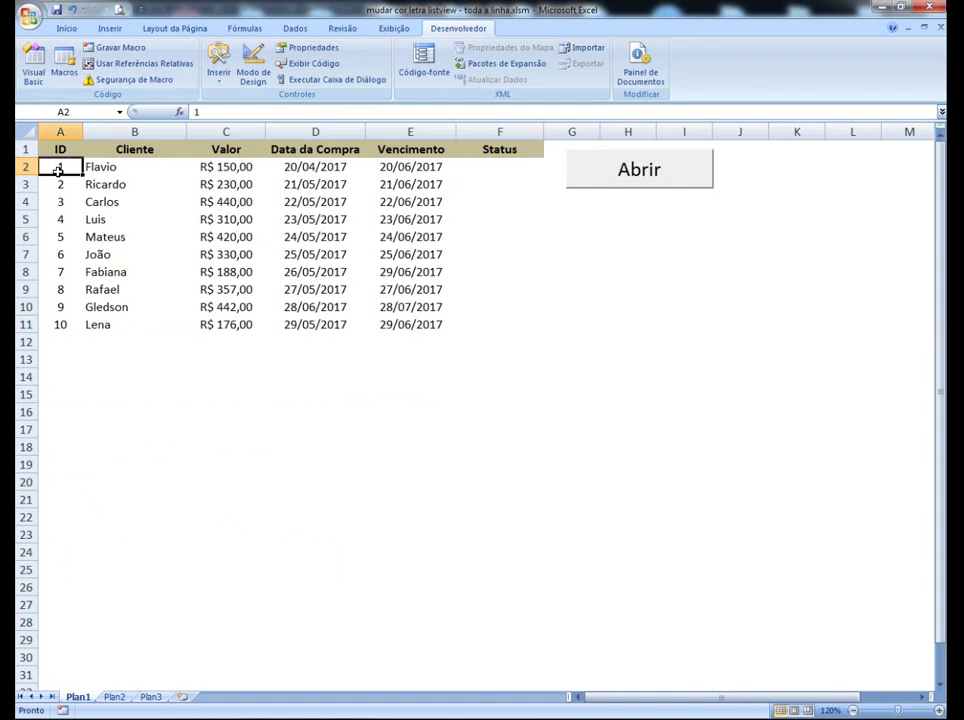
click(35, 72)
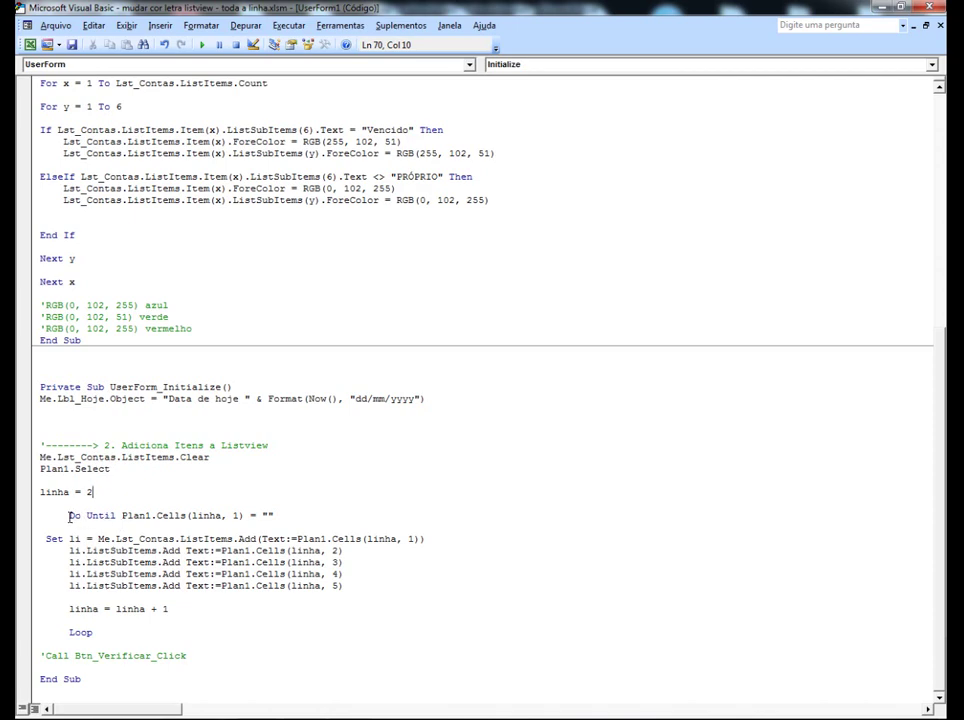
drag(69, 516, 118, 515)
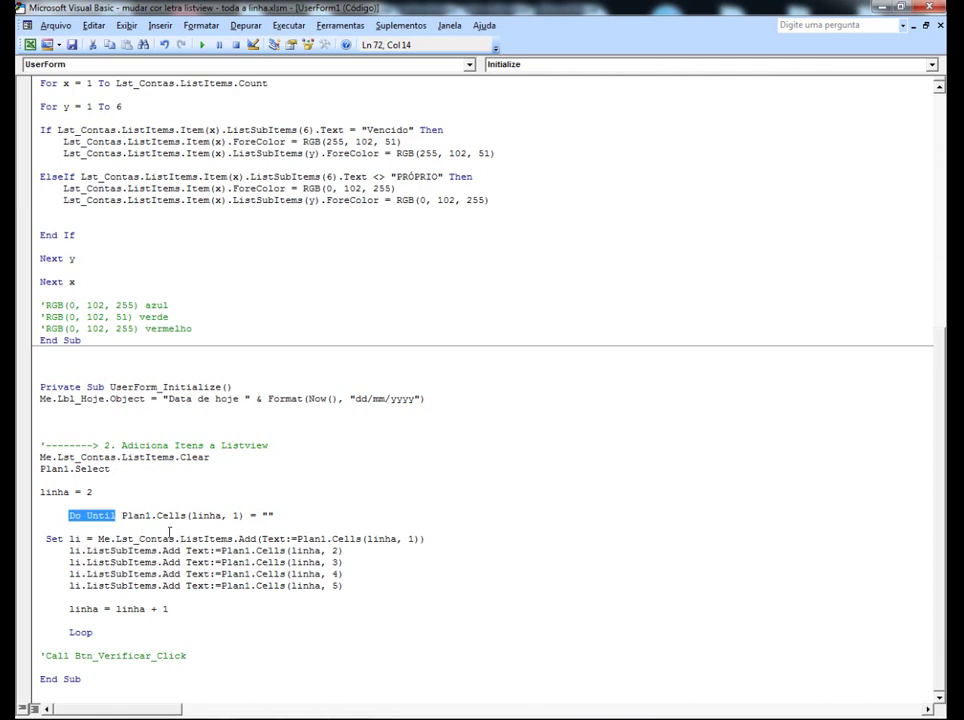
click(145, 515)
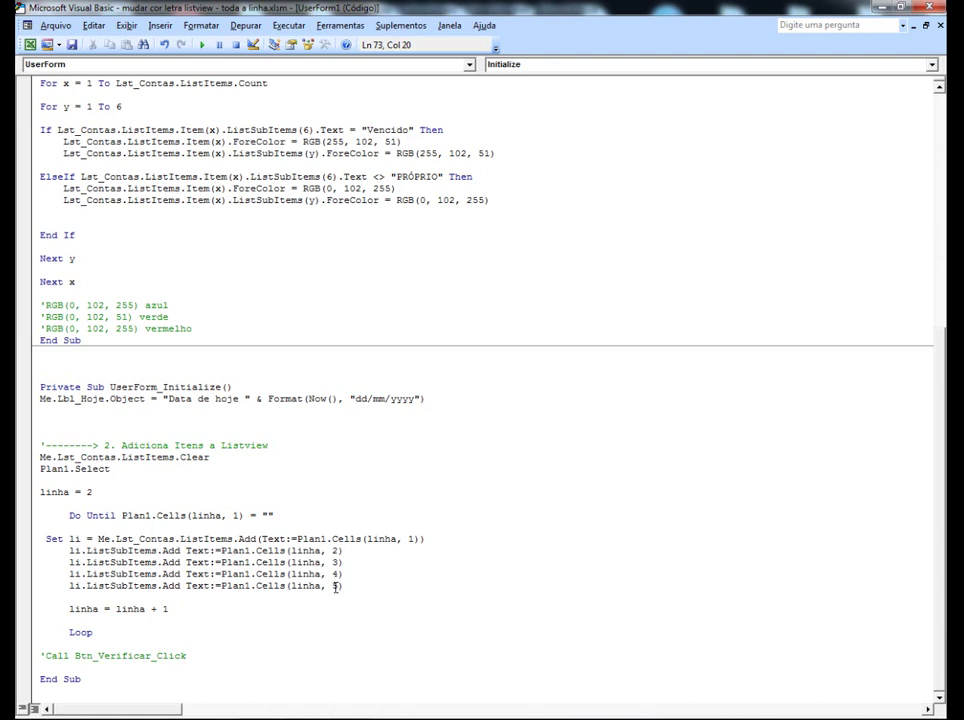
click(28, 44)
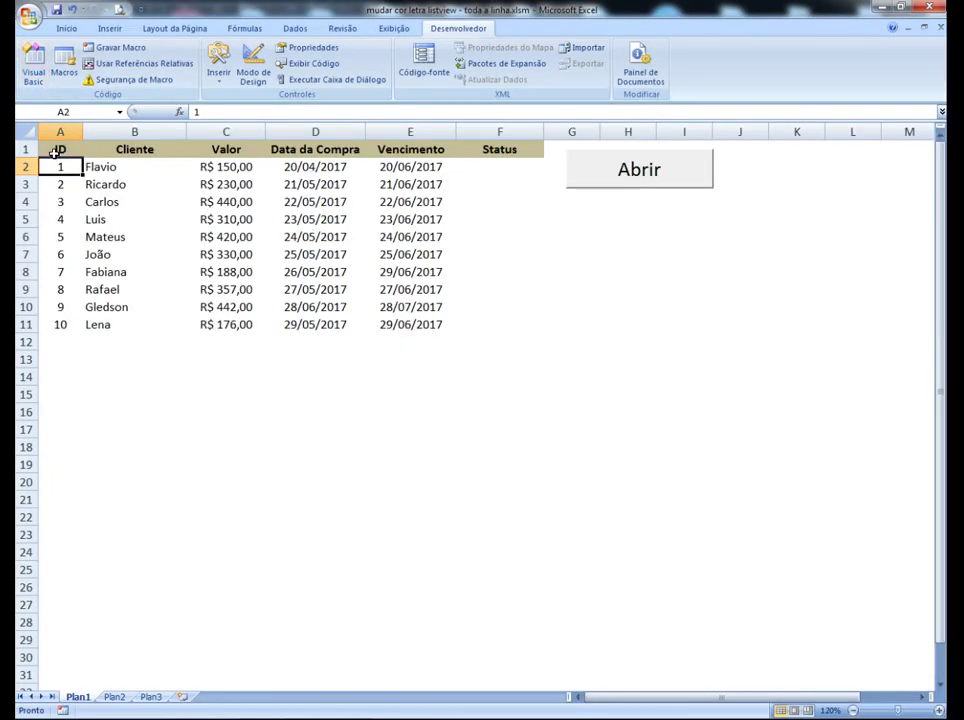
Highlight the accounts header row A1:E1, then return to UserForm1's code in the editor.
drag(55, 152, 412, 149)
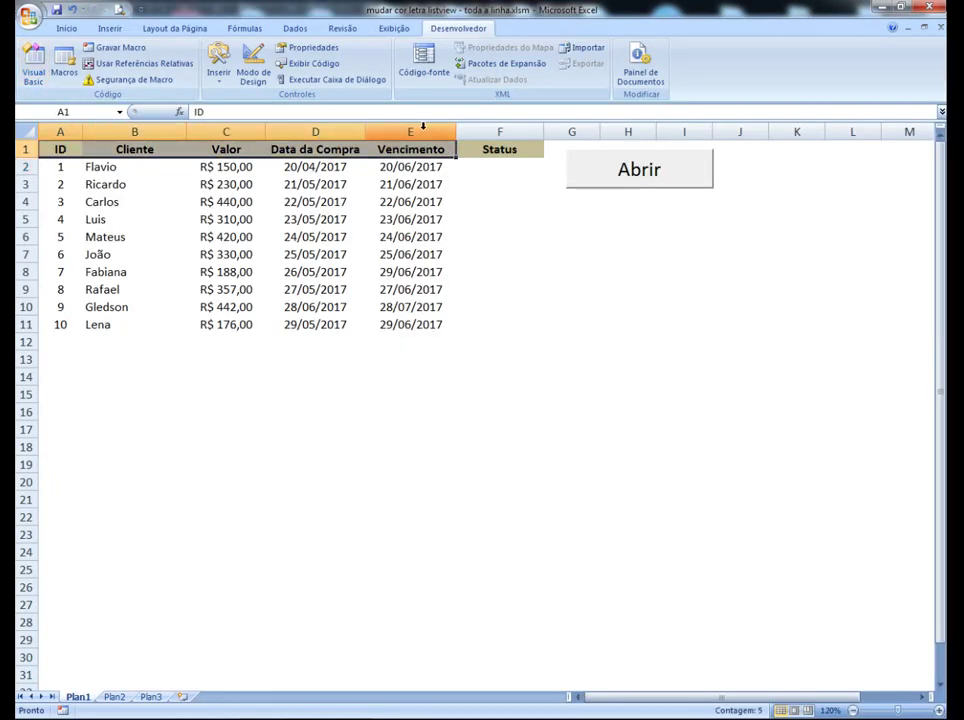
click(430, 343)
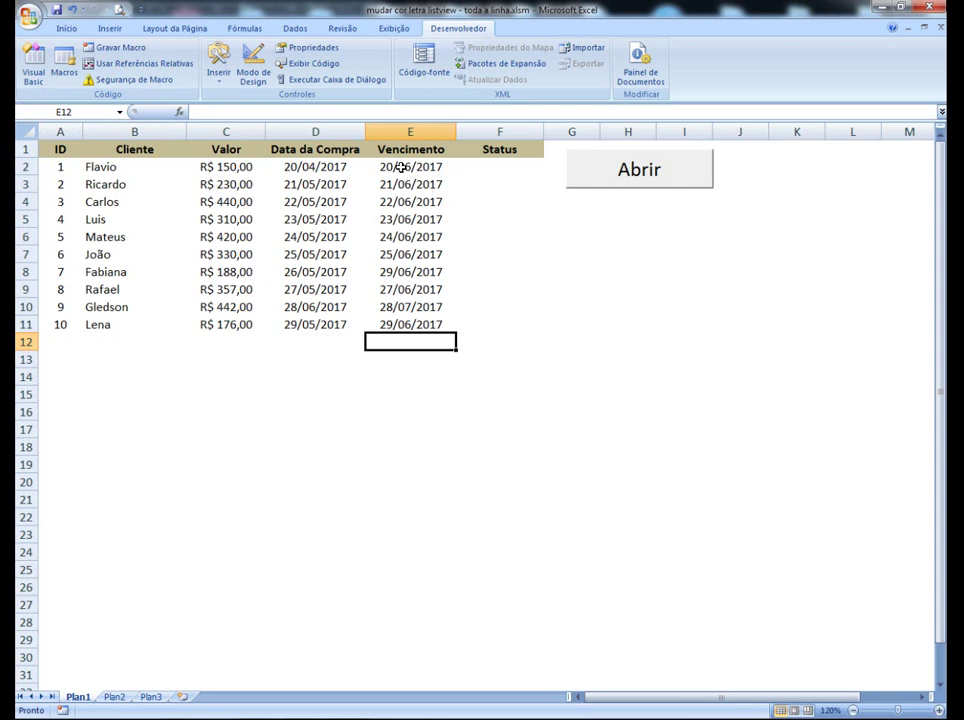
click(34, 64)
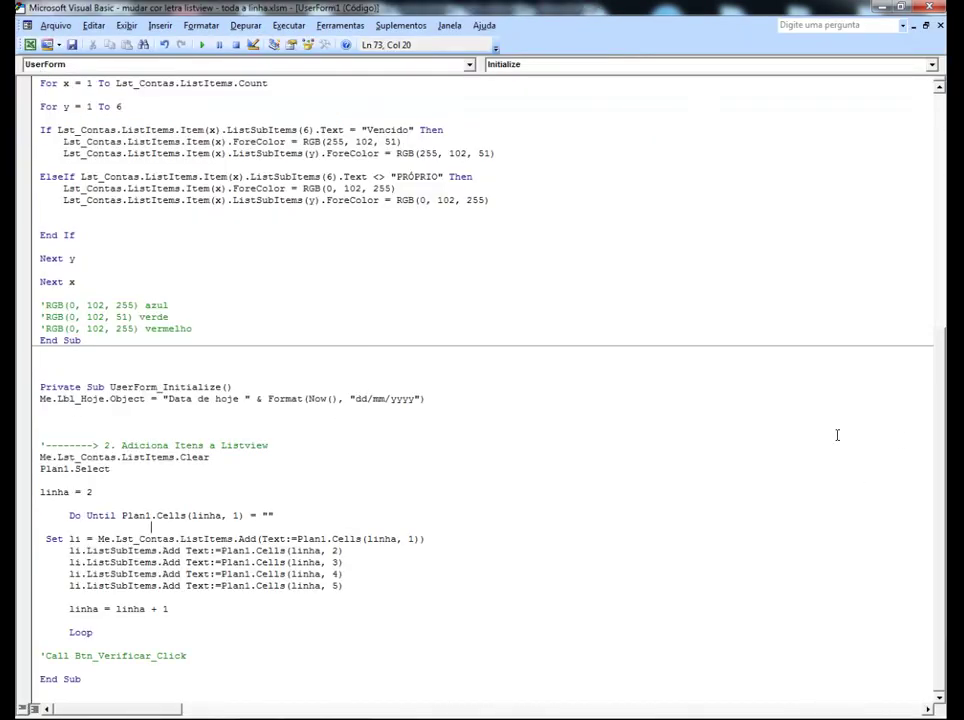
scroll(285, 464, up, 2)
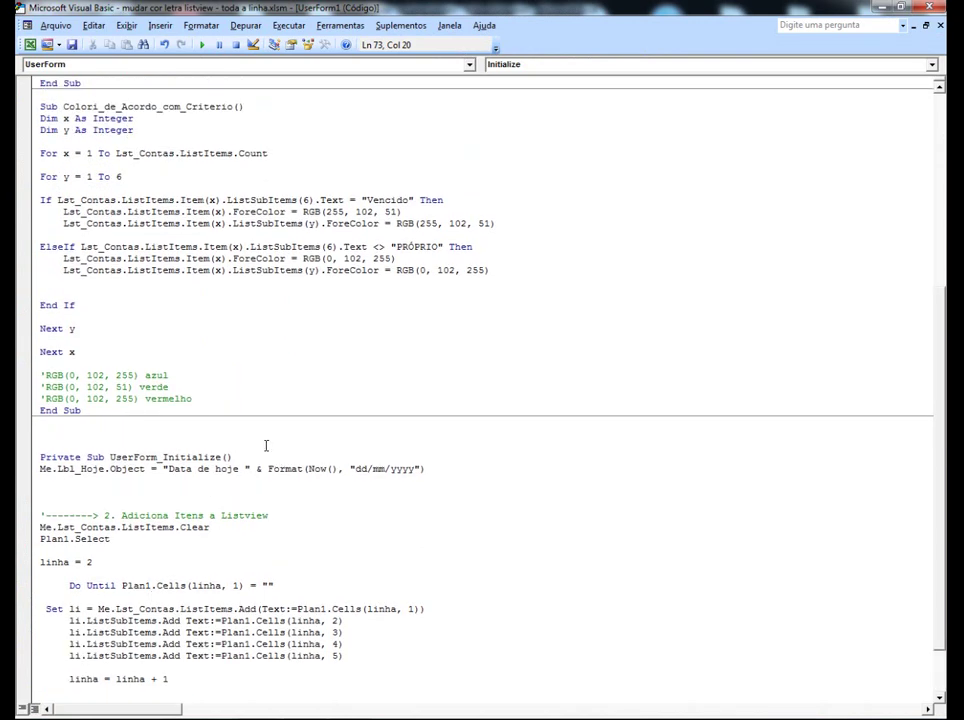
scroll(266, 445, up, 2)
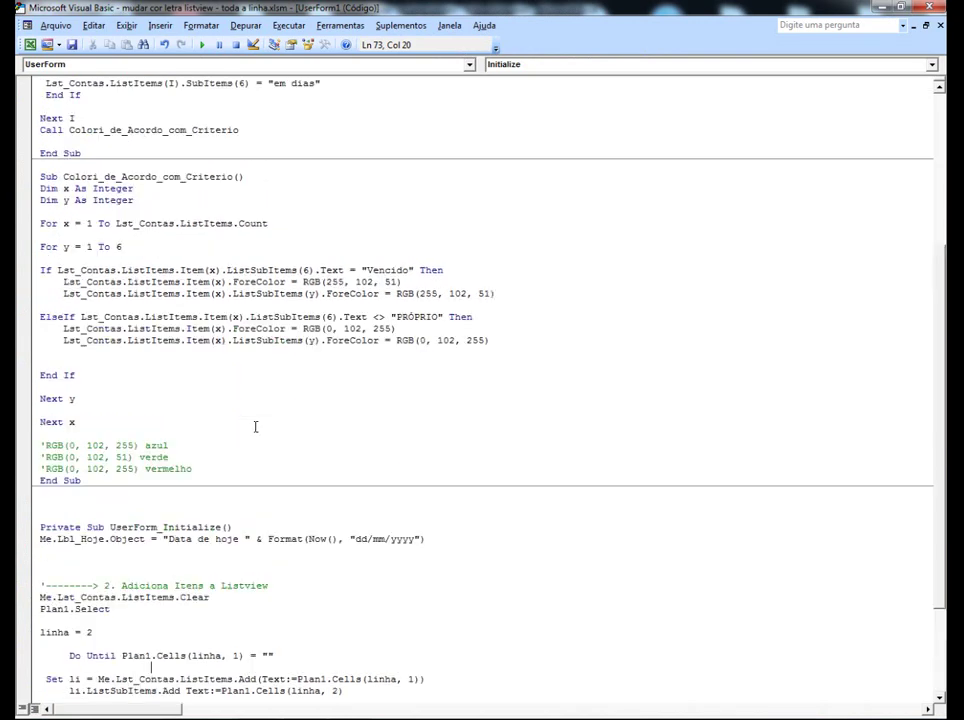
click(41, 188)
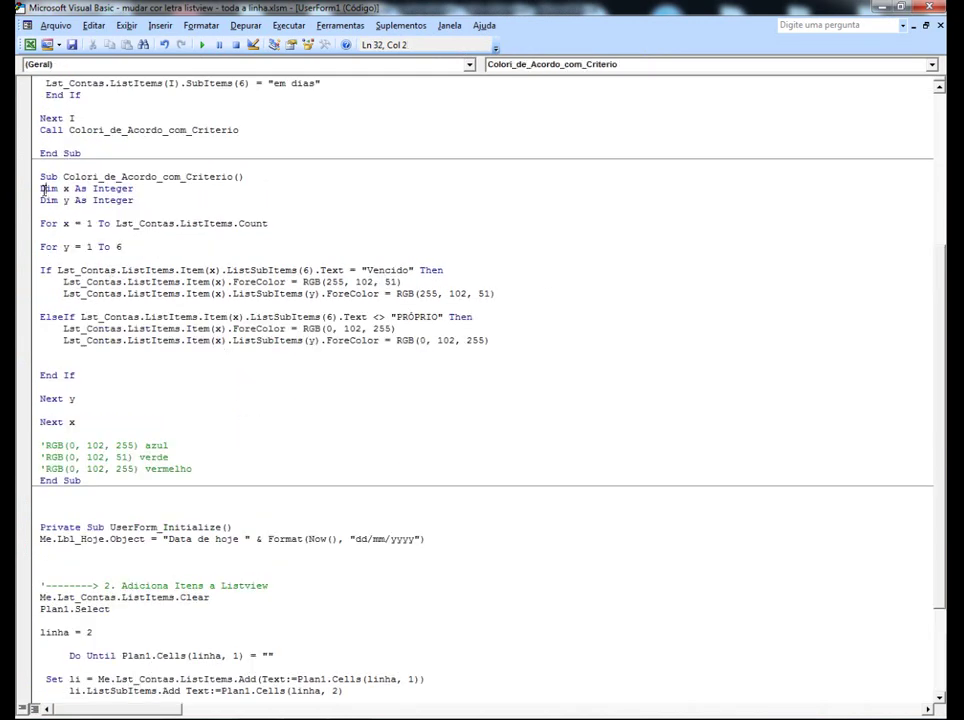
mouse_move(41, 188)
mouse_down()
mouse_move(130, 286)
mouse_move(172, 421)
mouse_up()
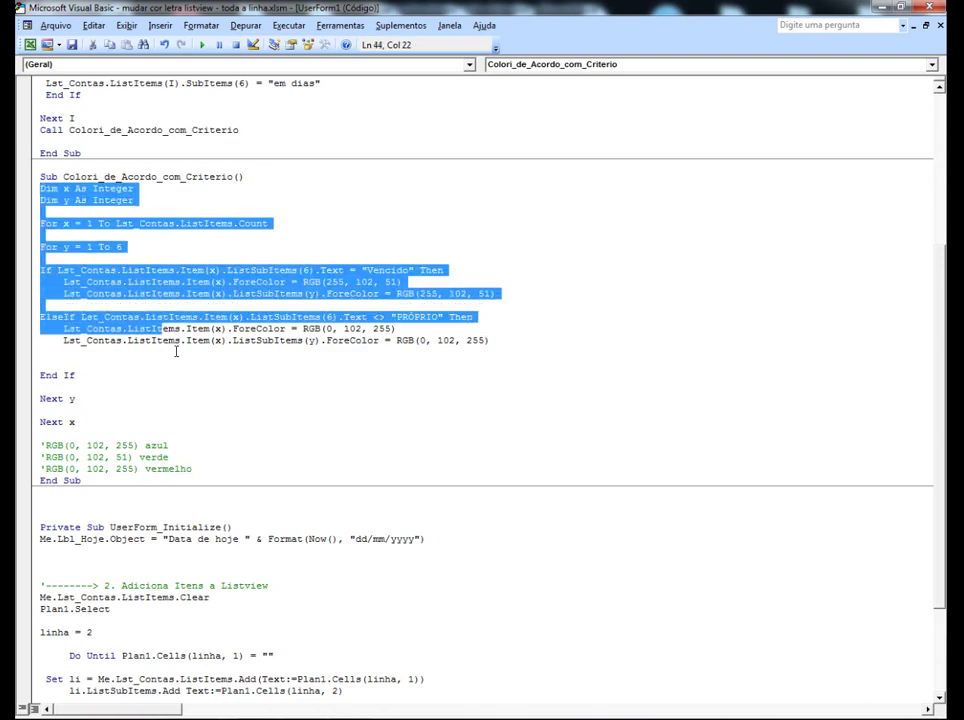
click(172, 410)
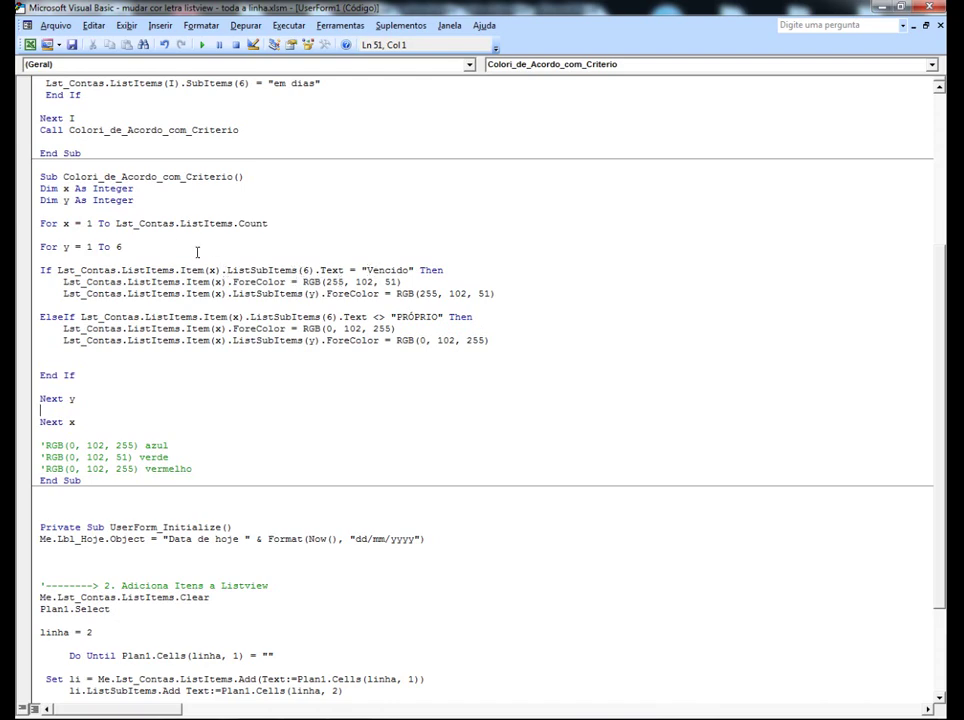
drag(40, 188, 134, 190)
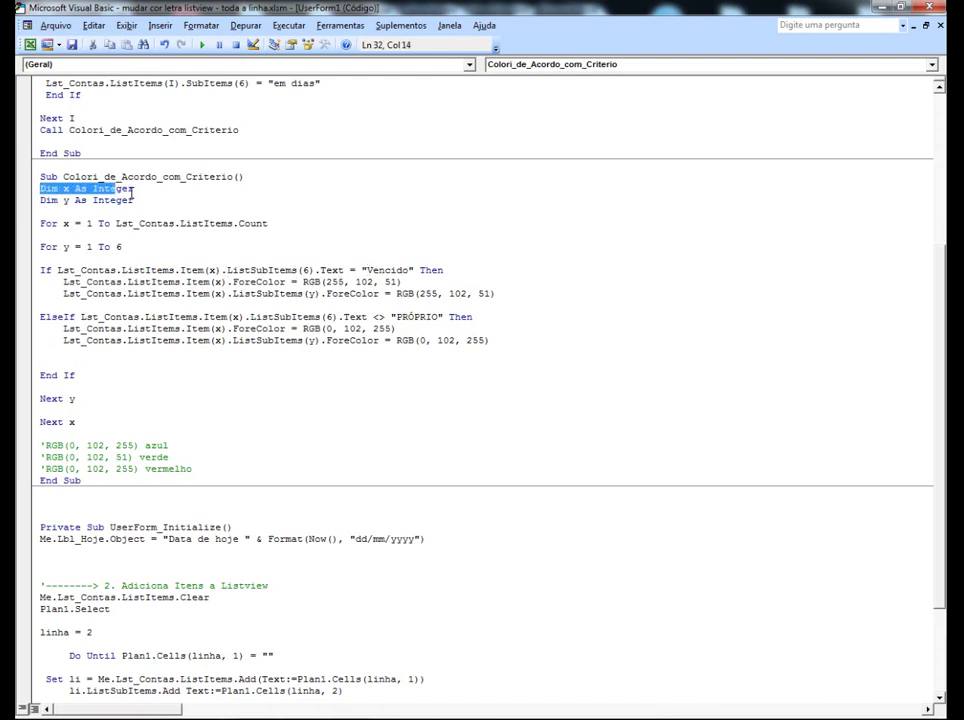
click(133, 208)
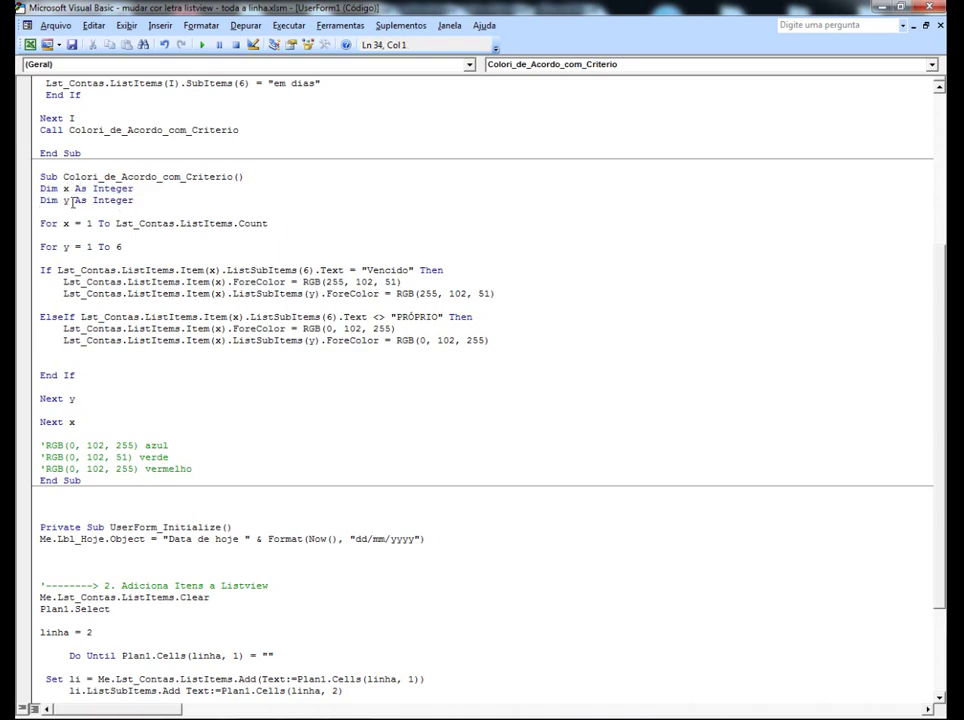
drag(42, 222, 57, 224)
click(64, 224)
drag(40, 247, 58, 247)
double_click(118, 246)
click(127, 246)
double_click(119, 246)
click(129, 249)
double_click(119, 246)
double_click(43, 270)
double_click(211, 270)
double_click(88, 223)
double_click(212, 270)
double_click(306, 270)
drag(413, 270, 397, 270)
double_click(423, 270)
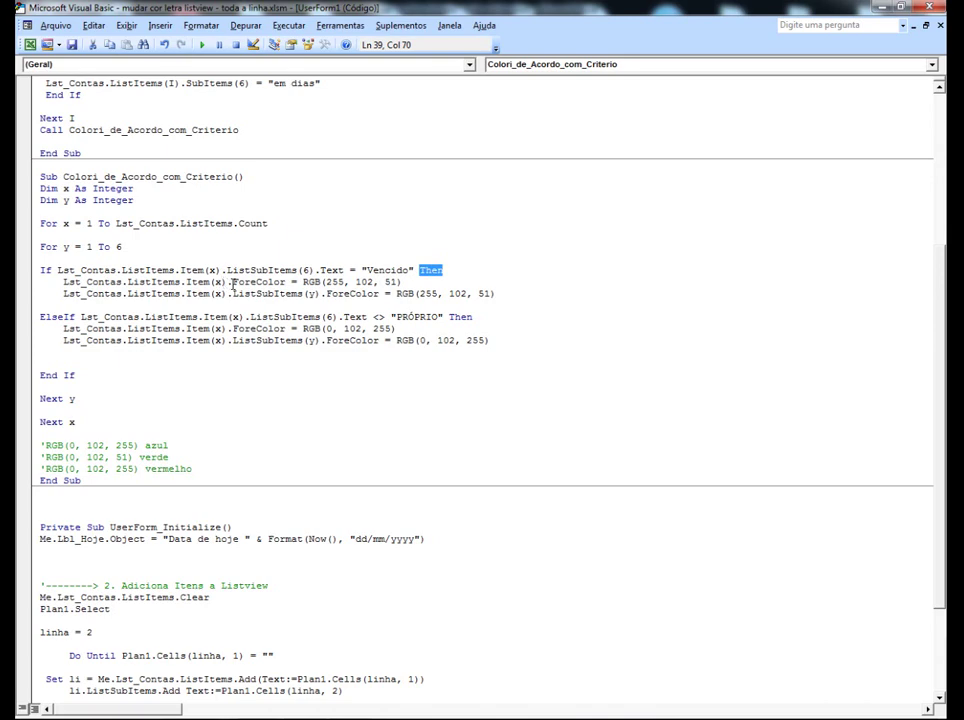
Highlight ForeColor, RGB and the red values 255, 102, 51, then the azul comment.
drag(233, 284, 285, 284)
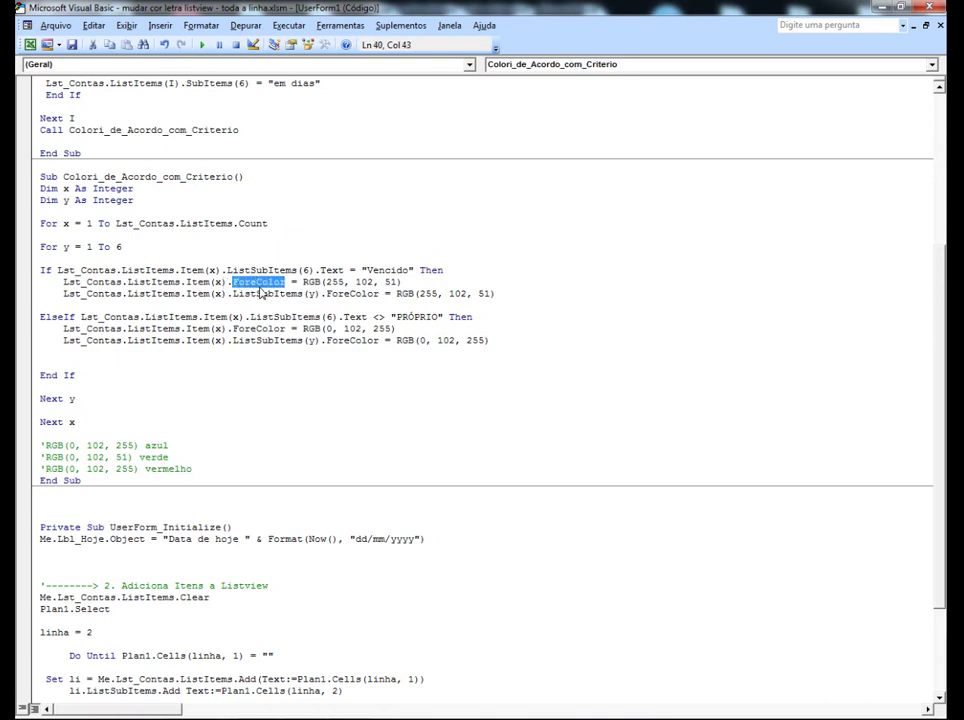
drag(304, 283, 320, 283)
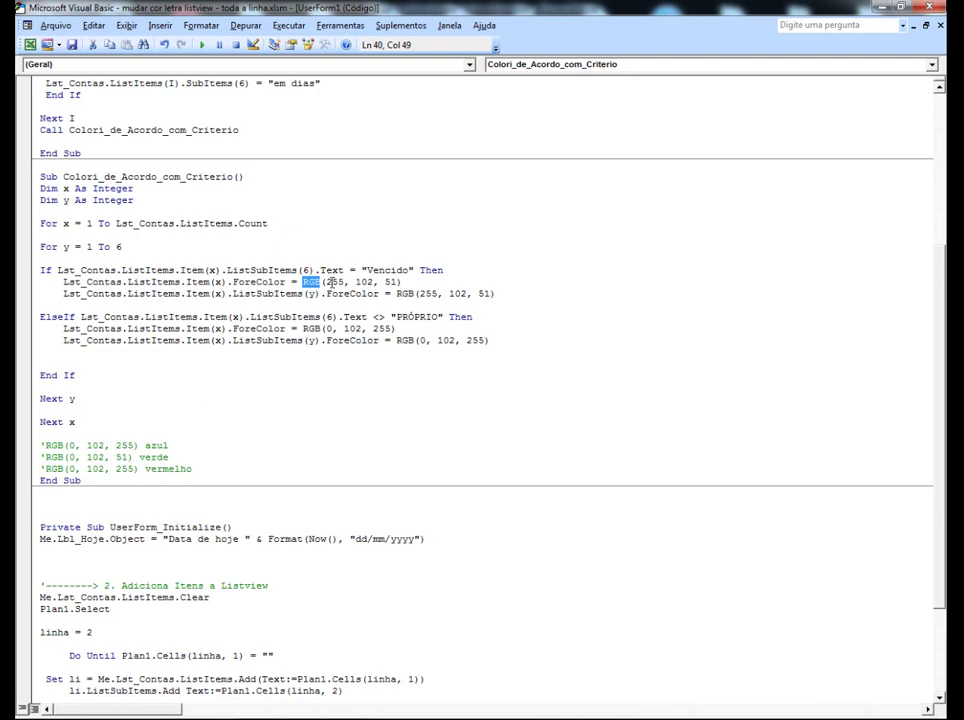
drag(325, 282, 393, 283)
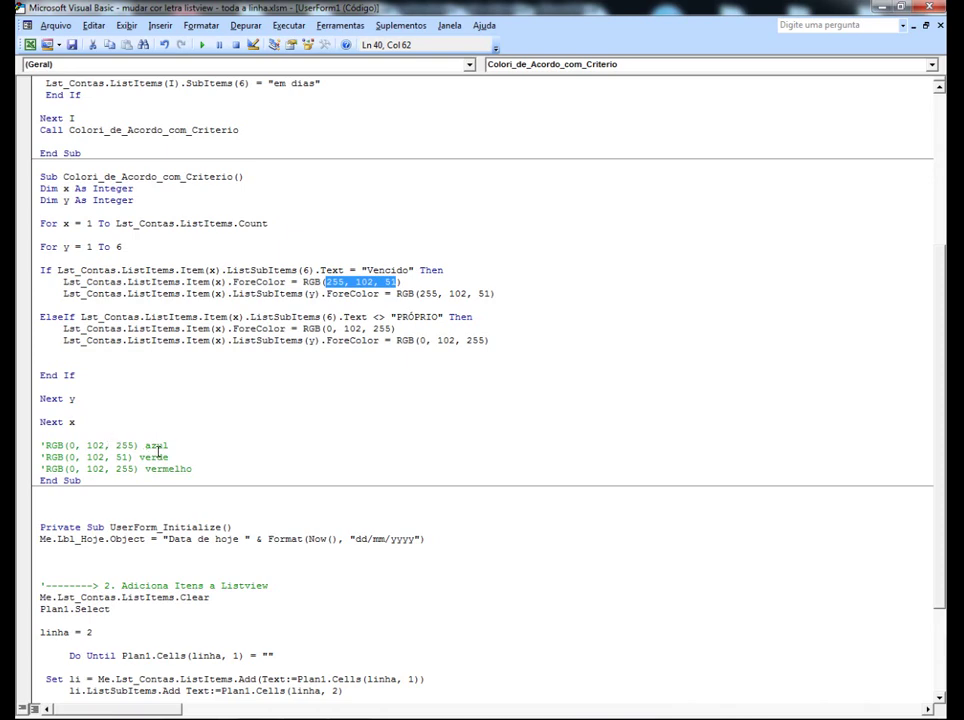
drag(168, 447, 145, 447)
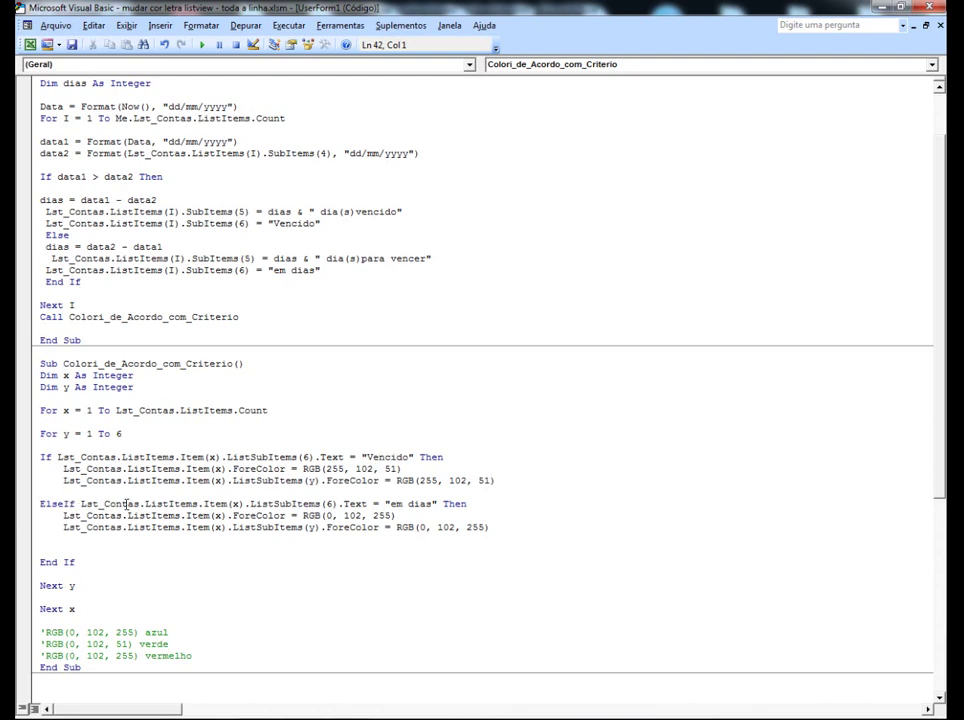
double_click(234, 503)
double_click(88, 410)
double_click(329, 503)
double_click(447, 504)
drag(234, 516, 284, 517)
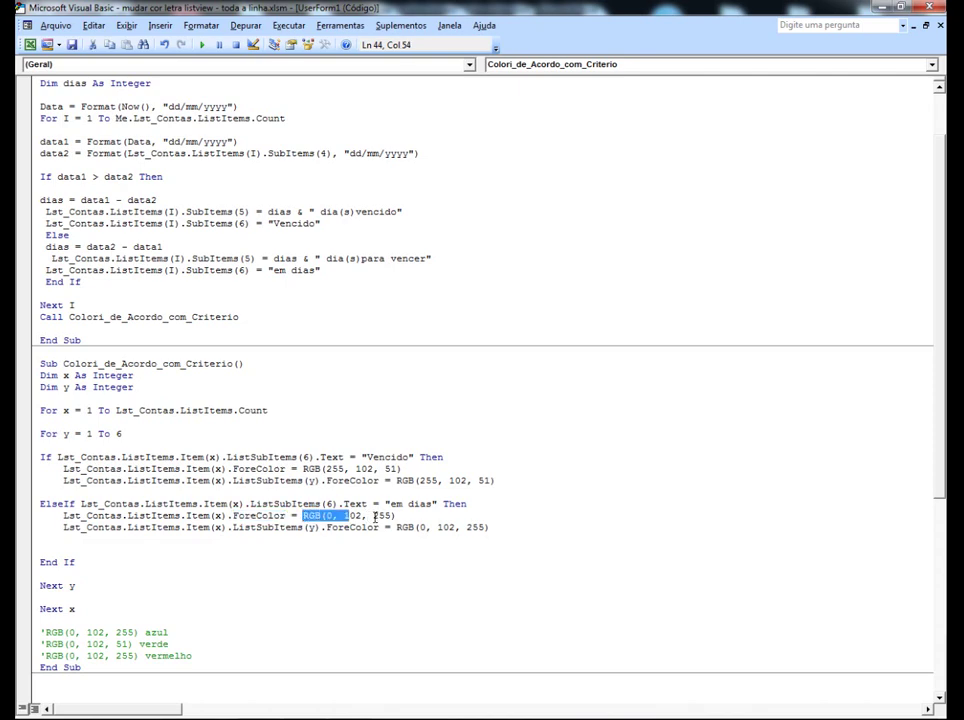
drag(303, 516, 396, 516)
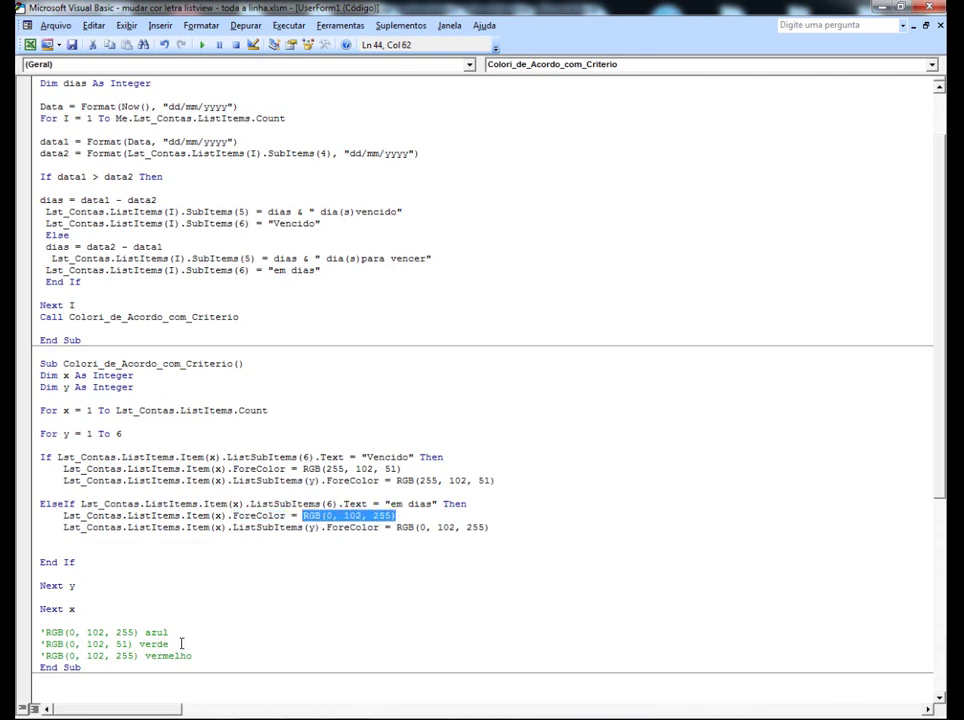
drag(192, 656, 47, 656)
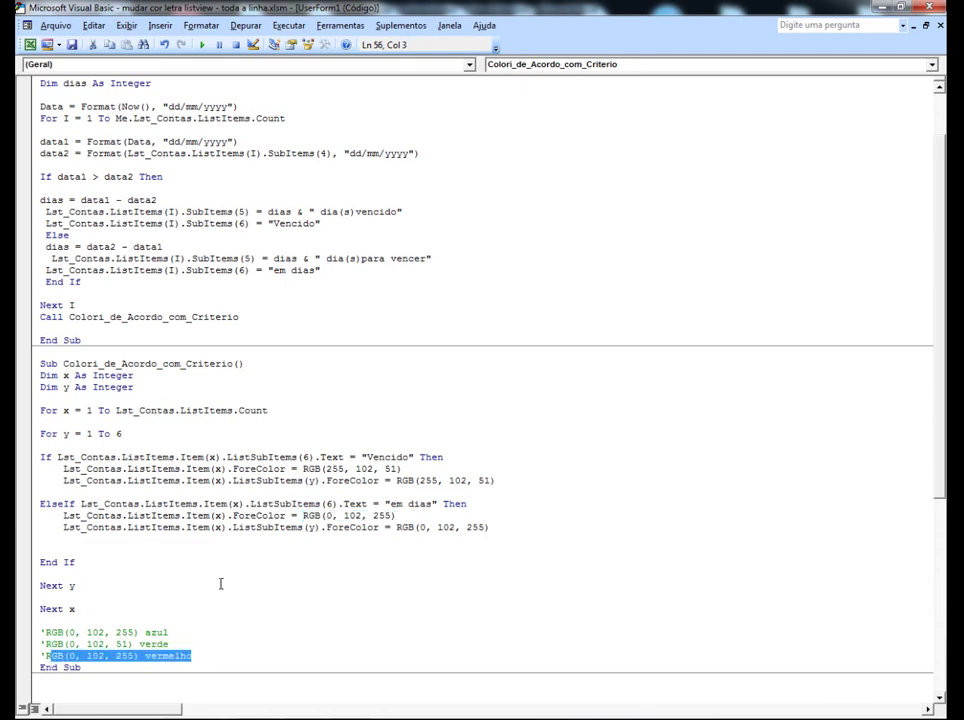
click(344, 492)
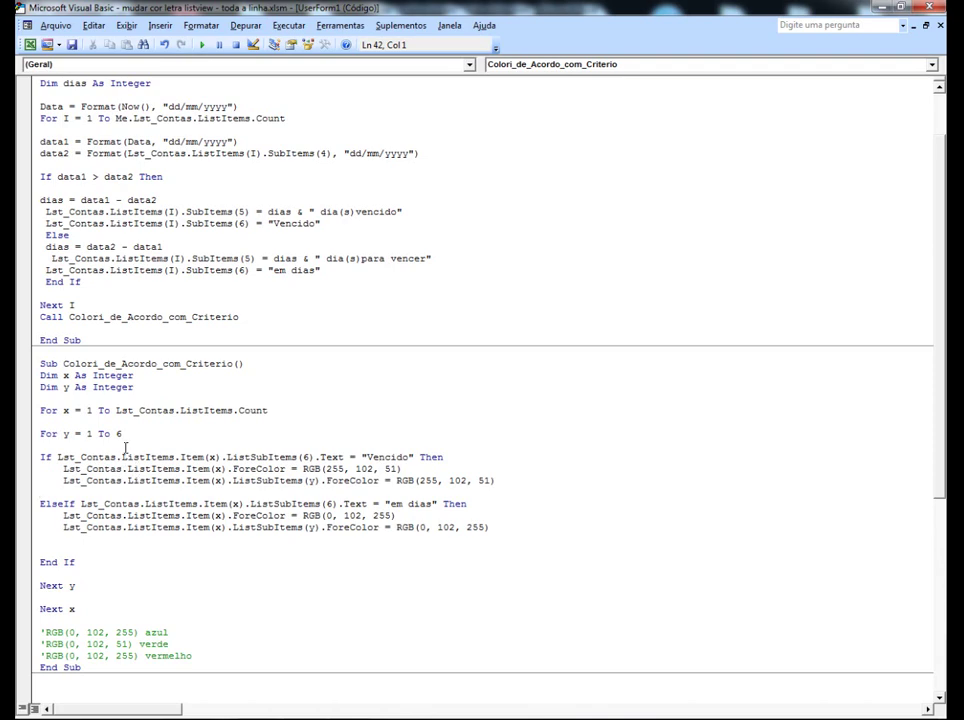
Show the Project Explorer, open UserForm1's designer, and open the Verificar Contas button's click code.
scroll(205, 329, up, 2)
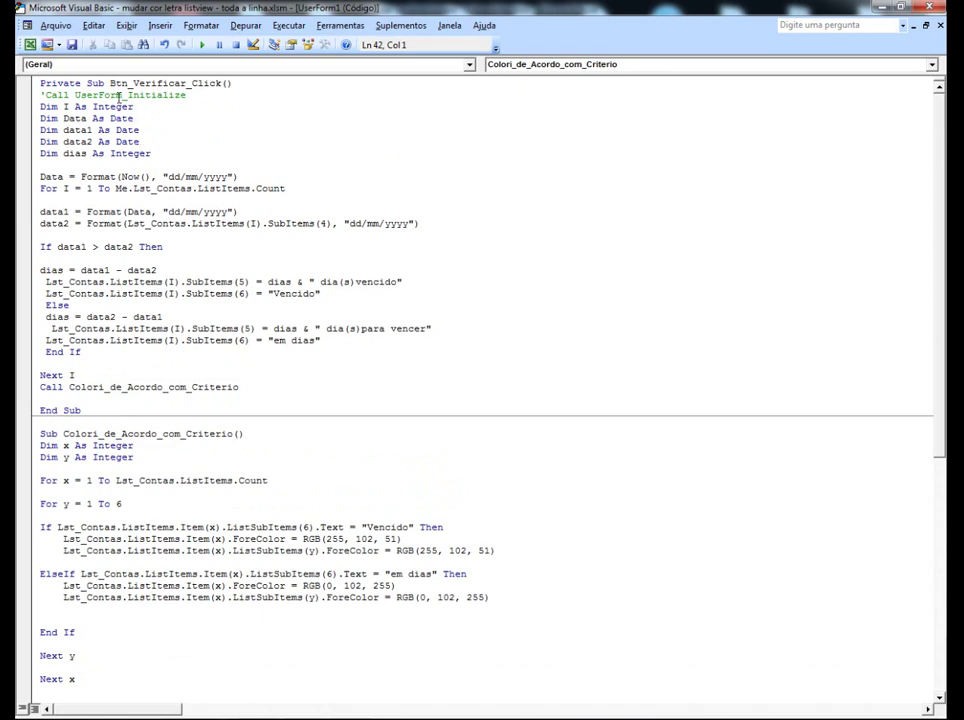
click(126, 25)
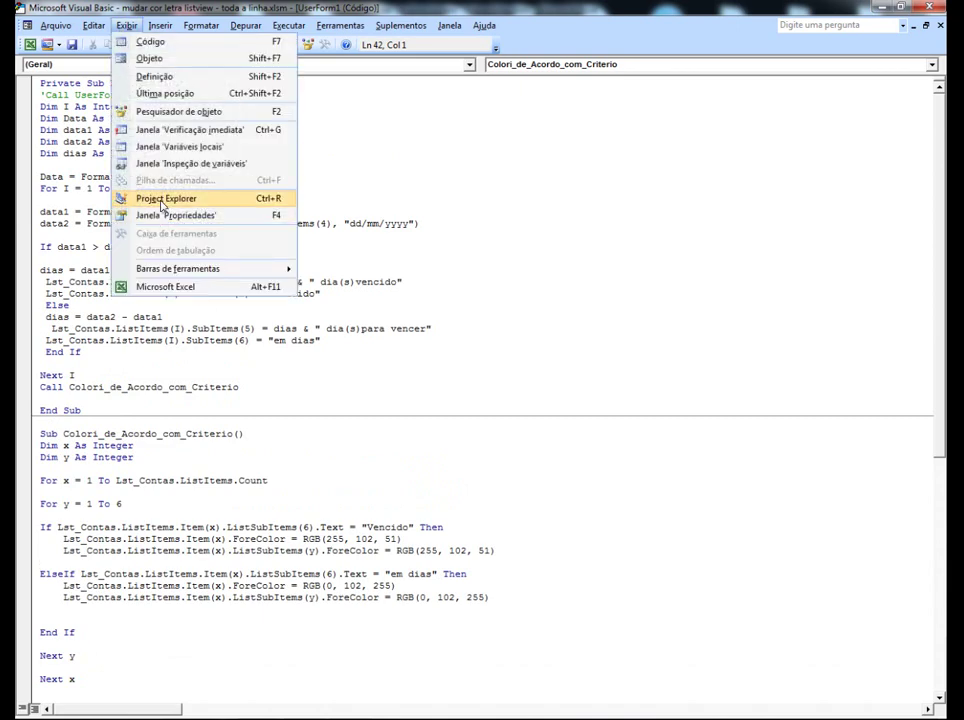
click(135, 199)
double_click(79, 166)
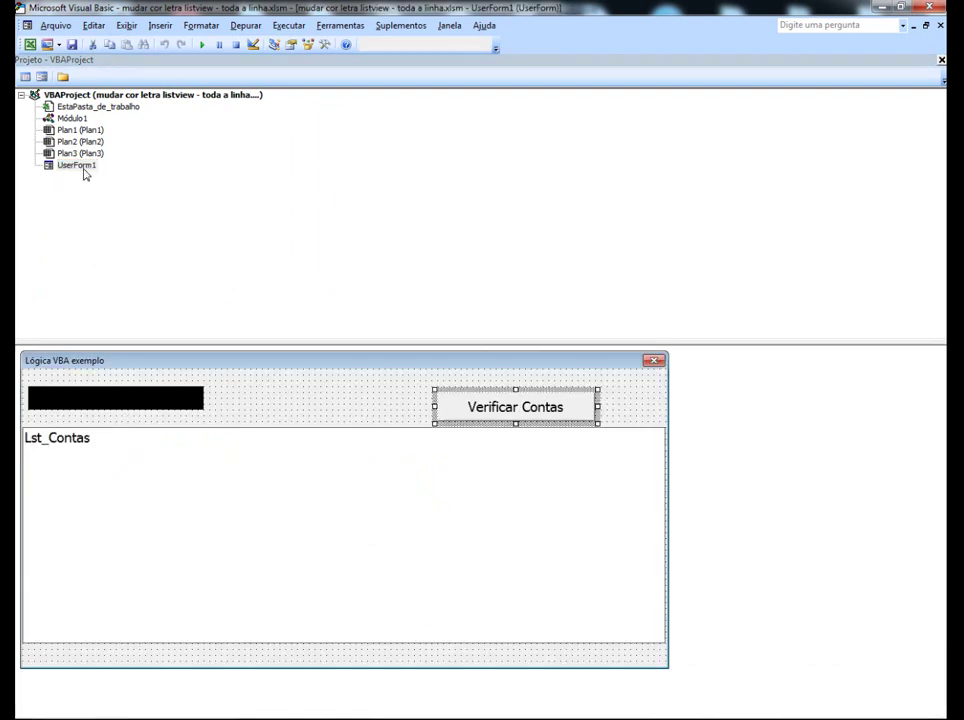
click(620, 398)
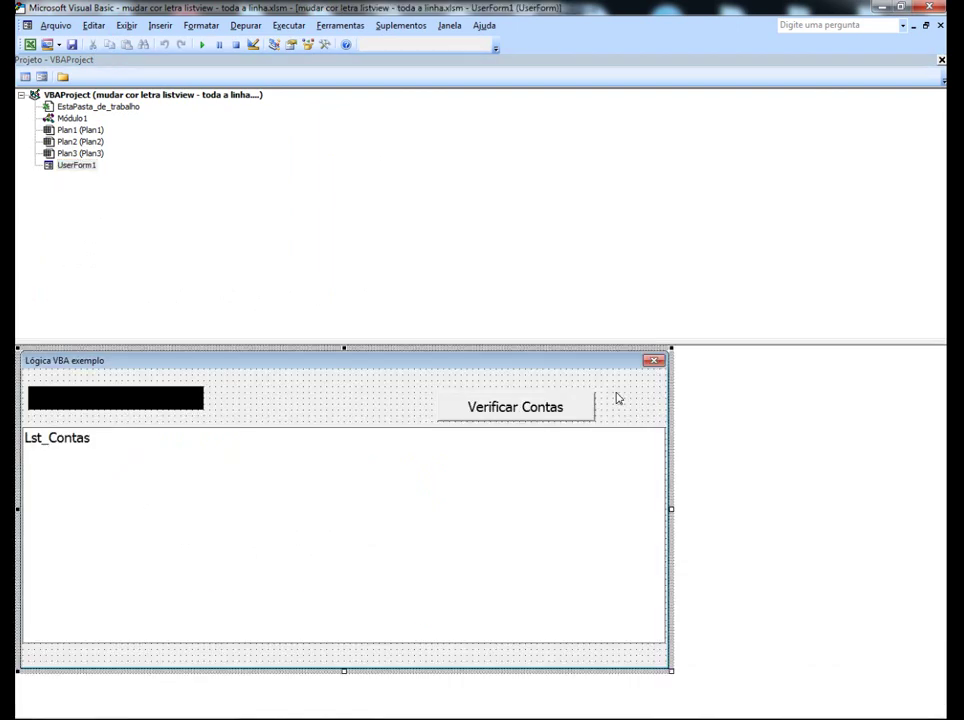
double_click(475, 410)
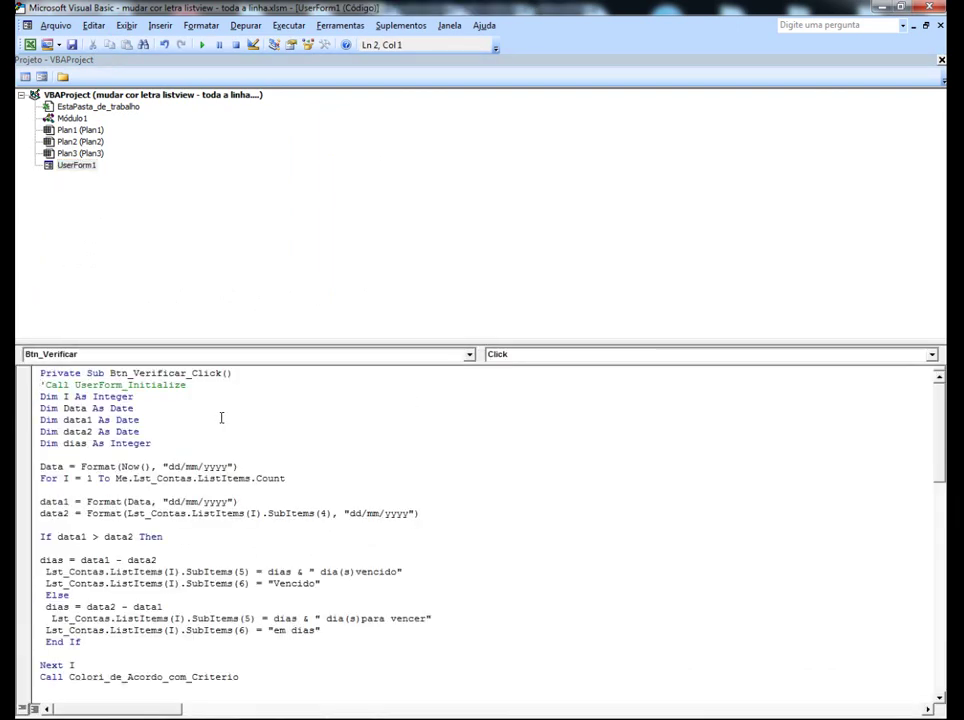
Close the project tree and highlight the dias declaration and Data assignment in Btn_Verificar_Click.
click(941, 60)
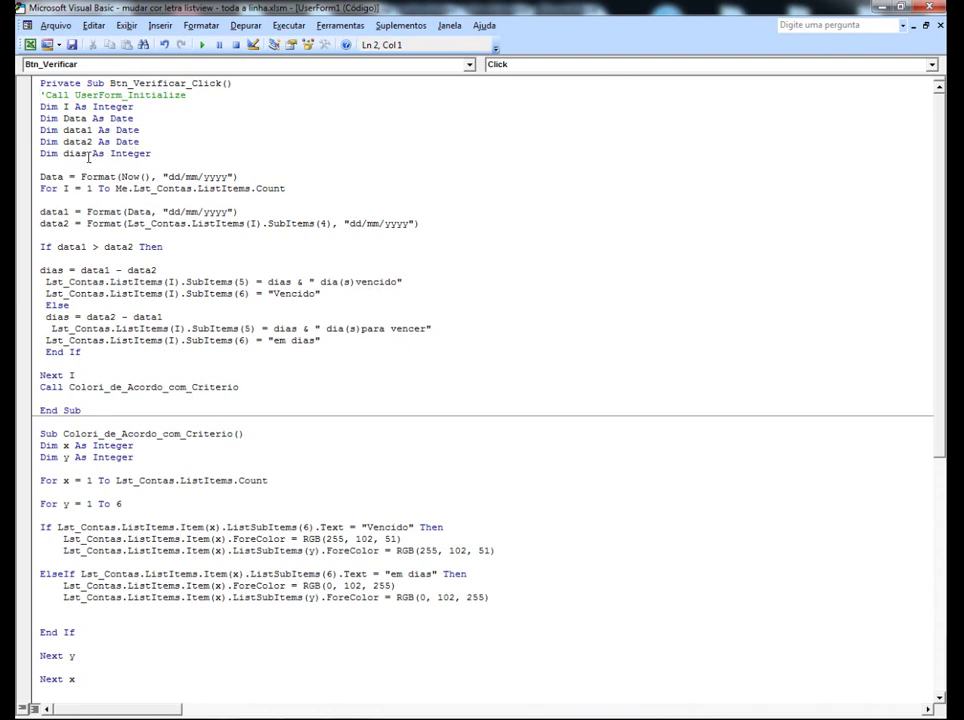
drag(87, 153, 63, 153)
double_click(62, 176)
click(45, 198)
drag(42, 189, 57, 189)
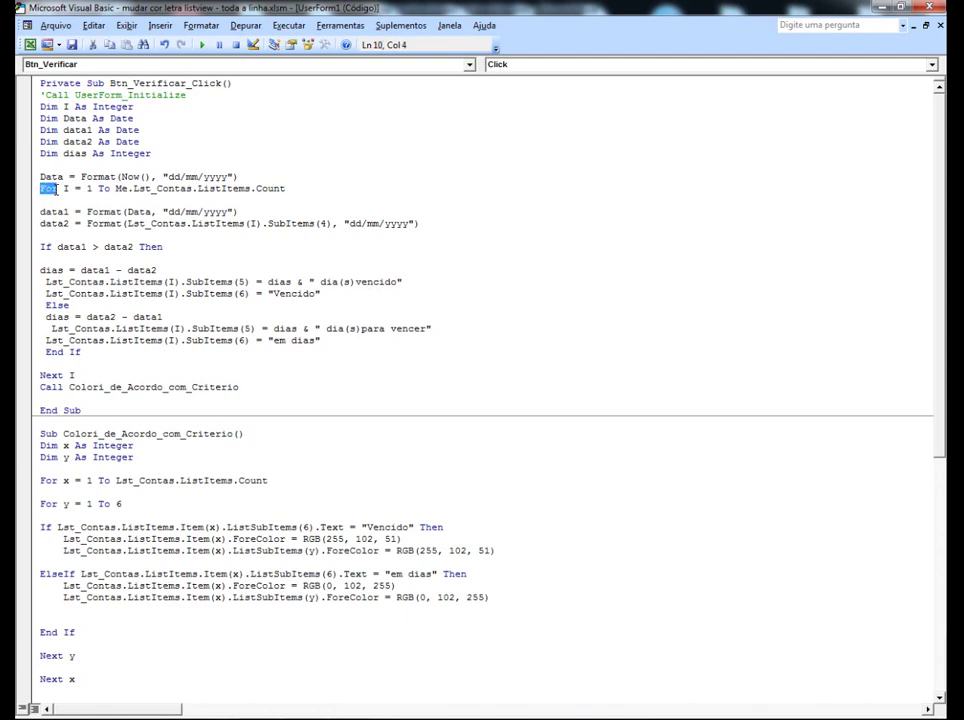
double_click(65, 188)
drag(40, 211, 67, 212)
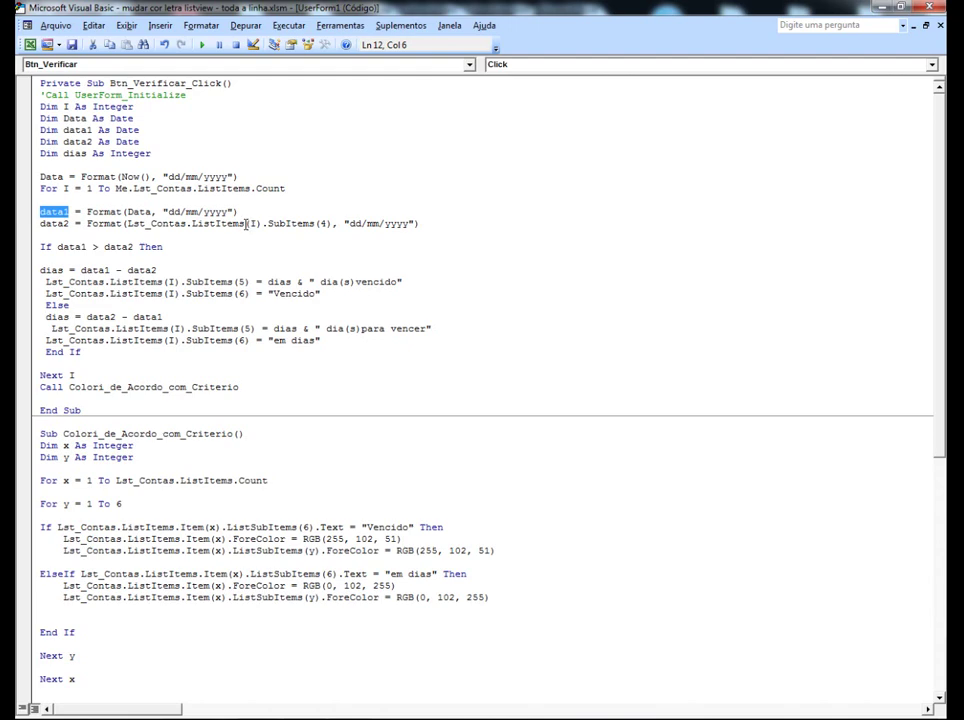
double_click(251, 223)
Change the row index in data2's Lst_Contas.ListItems(...) to I.
click(29, 44)
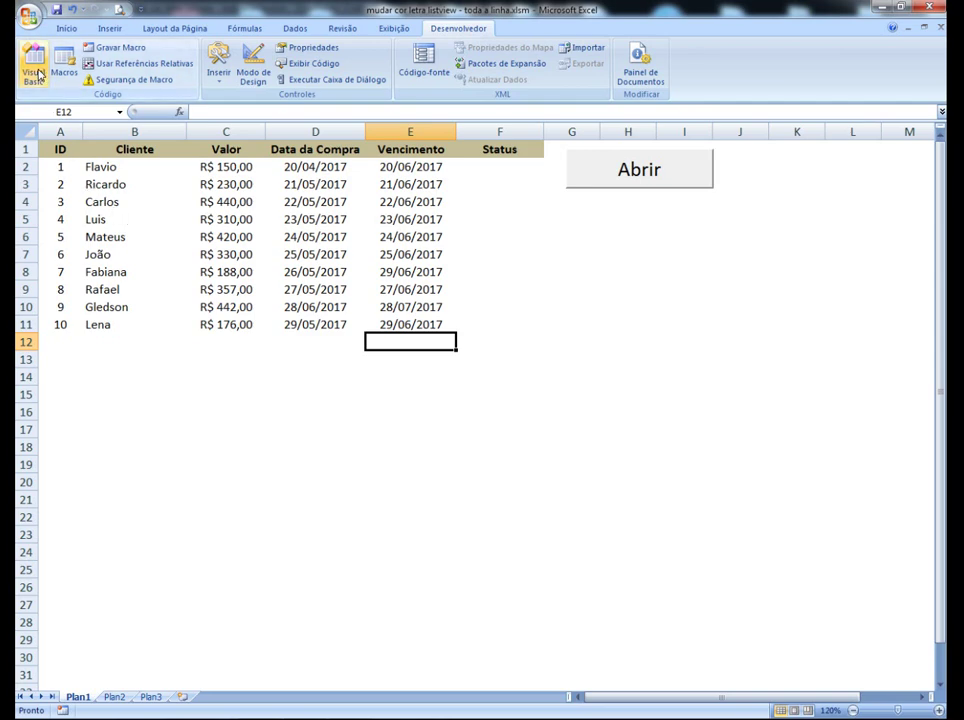
click(33, 62)
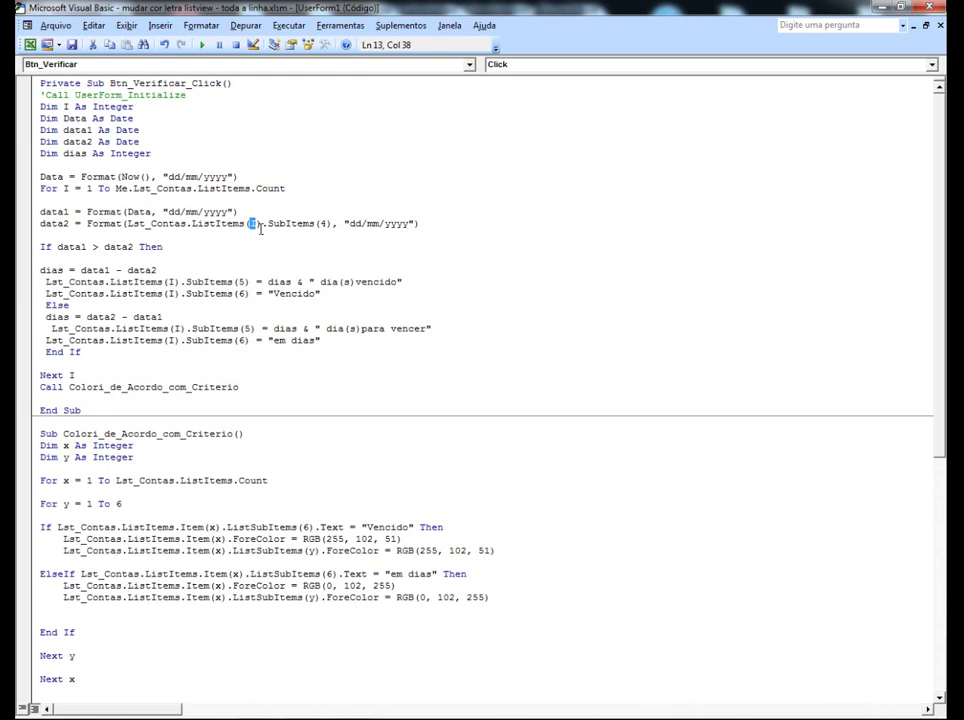
double_click(321, 223)
text(I)
drag(69, 223, 40, 223)
Compare with the Data da Compra and Vencimento dates in columns D and E of the sheet.
key(alt+F11)
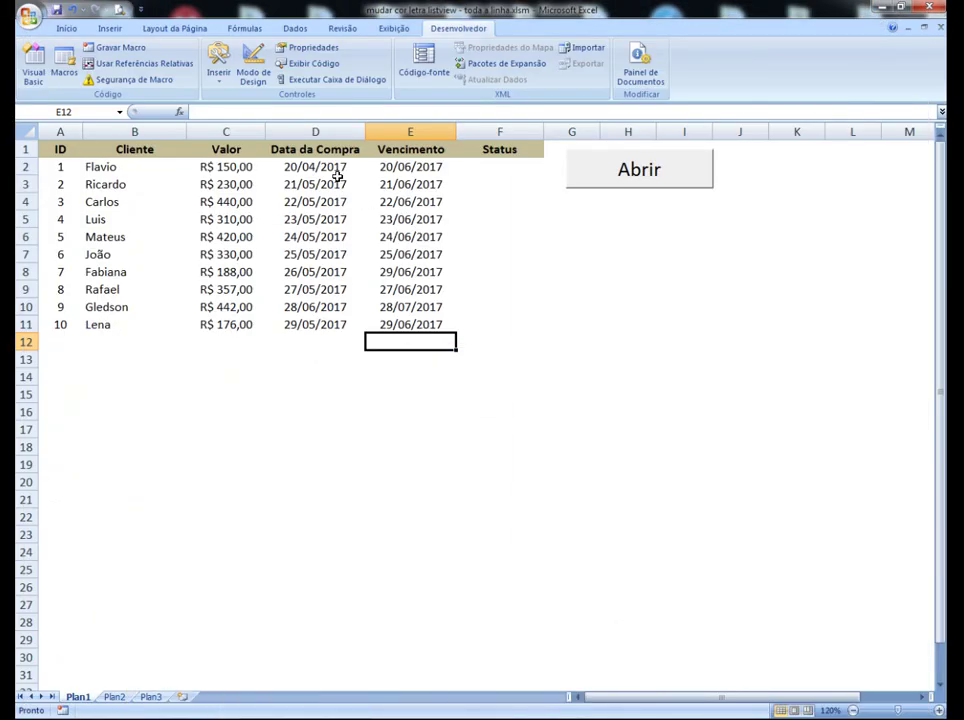
drag(327, 168, 337, 316)
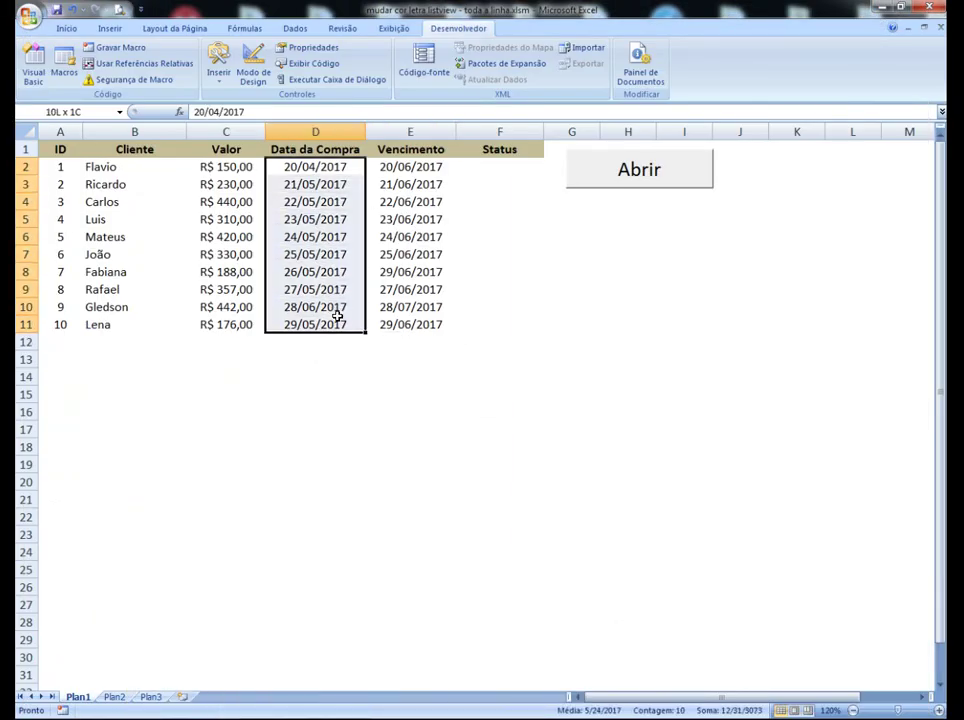
drag(402, 166, 426, 324)
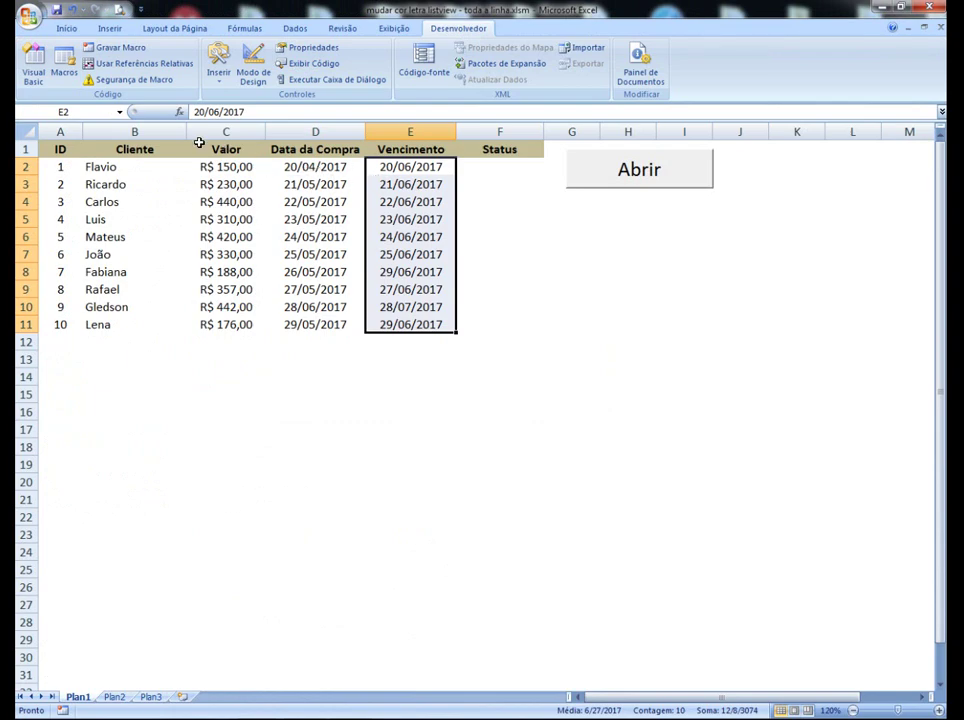
click(41, 73)
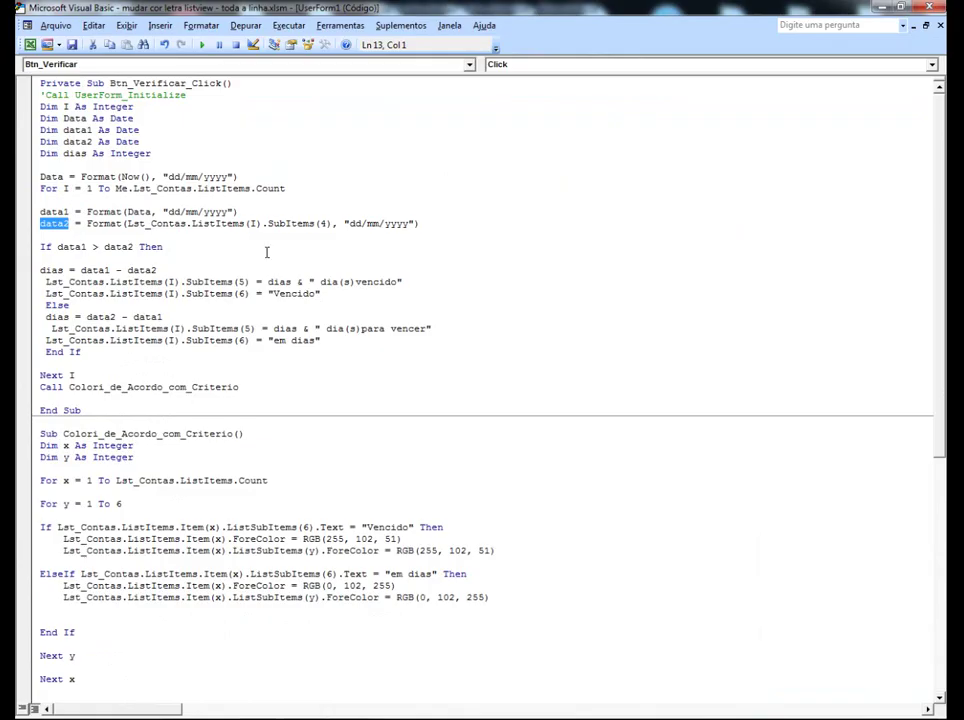
click(173, 245)
drag(40, 247, 51, 247)
drag(137, 247, 162, 247)
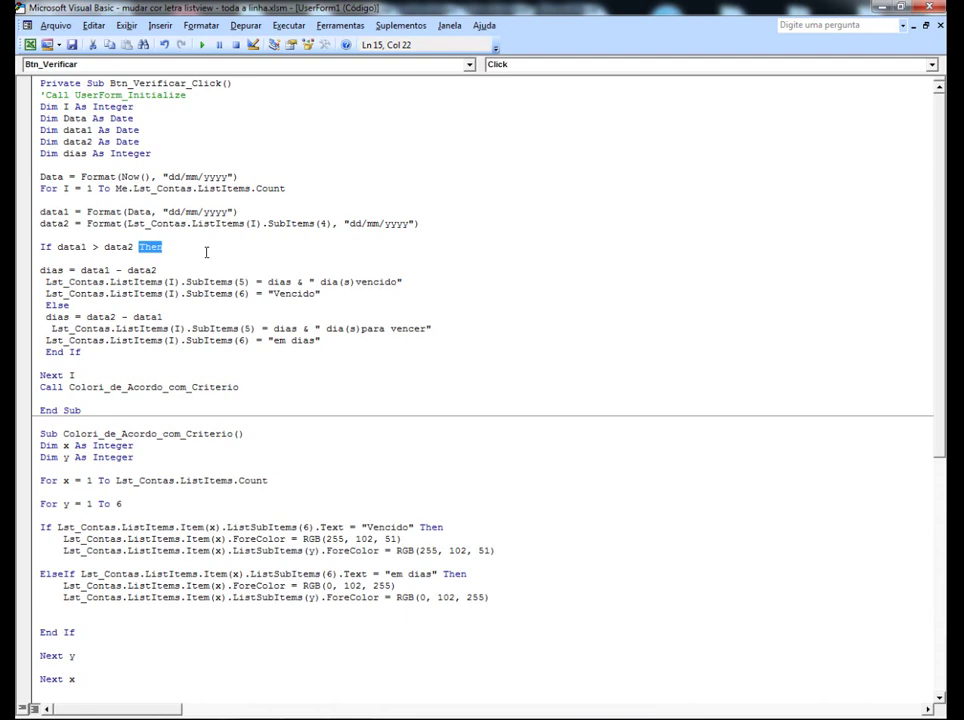
click(29, 44)
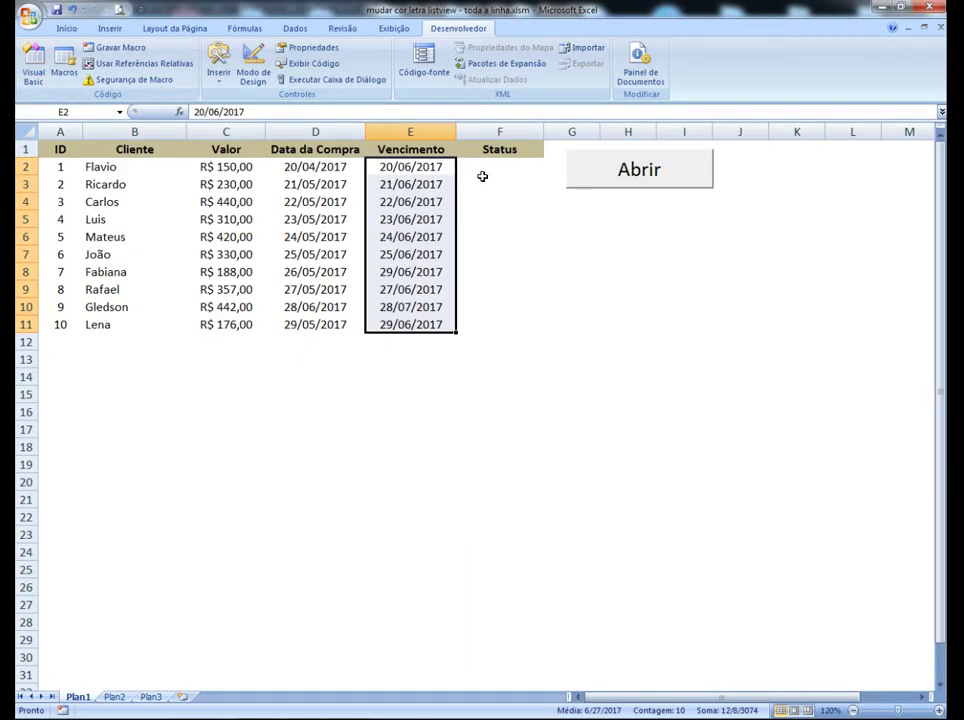
click(418, 149)
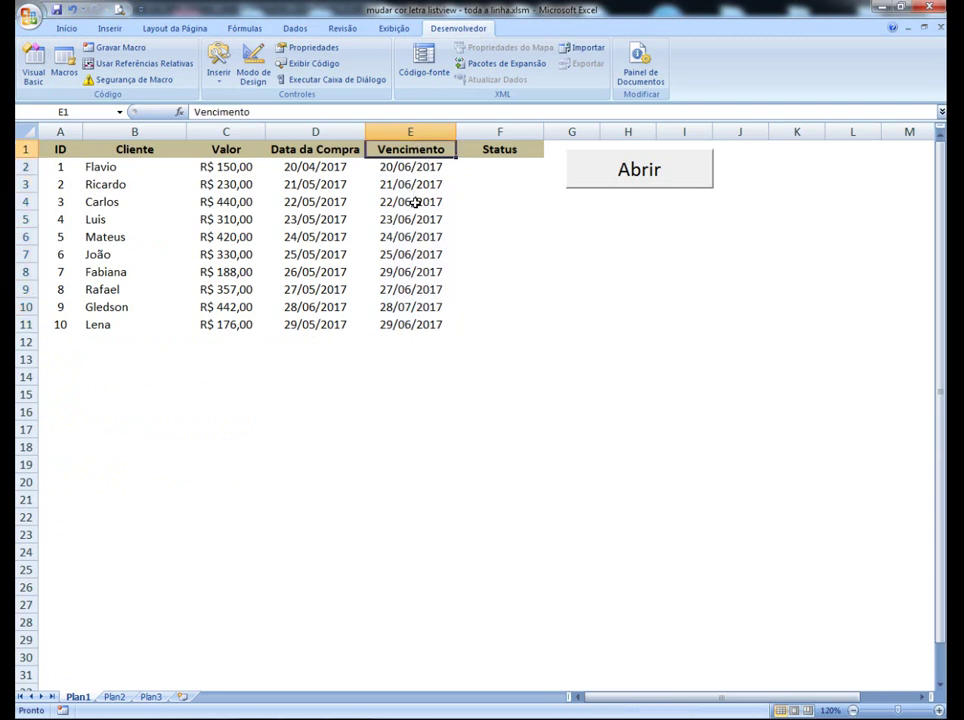
click(70, 151)
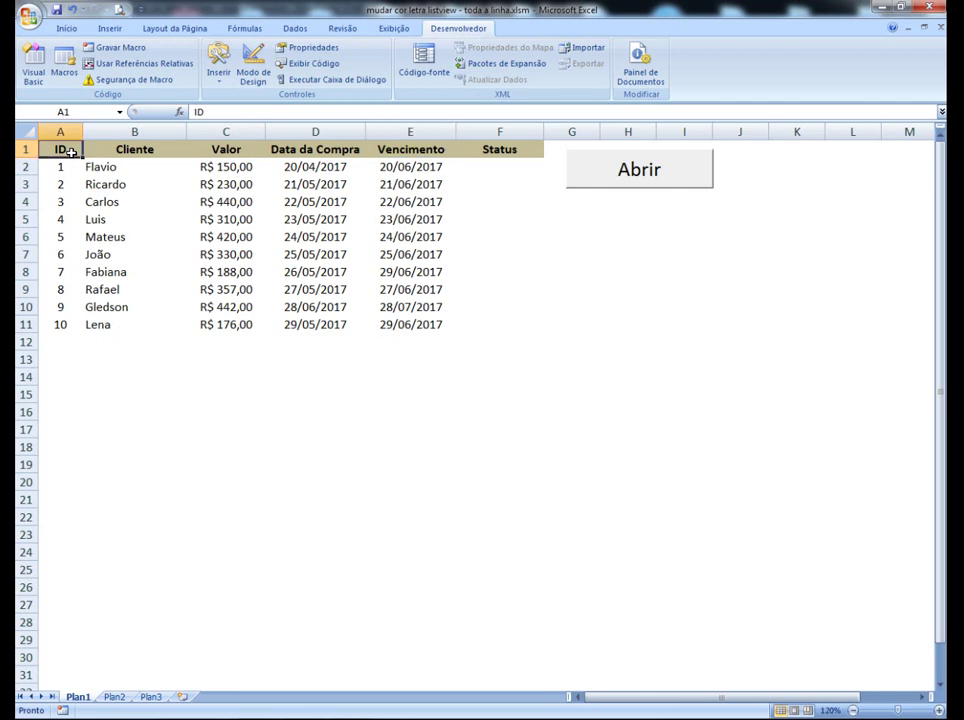
click(36, 74)
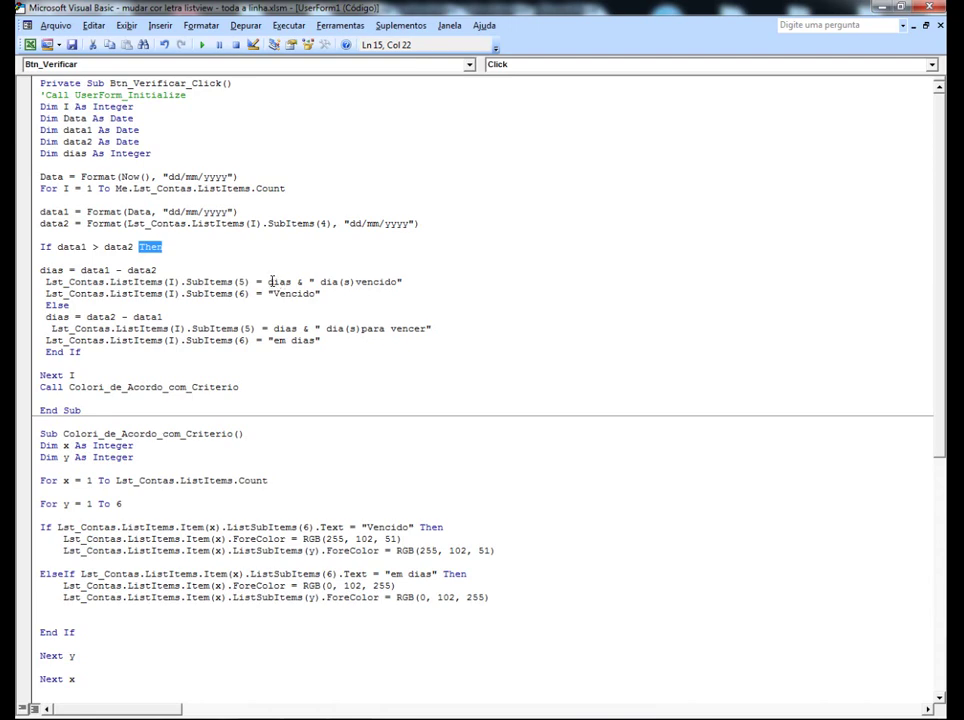
click(268, 282)
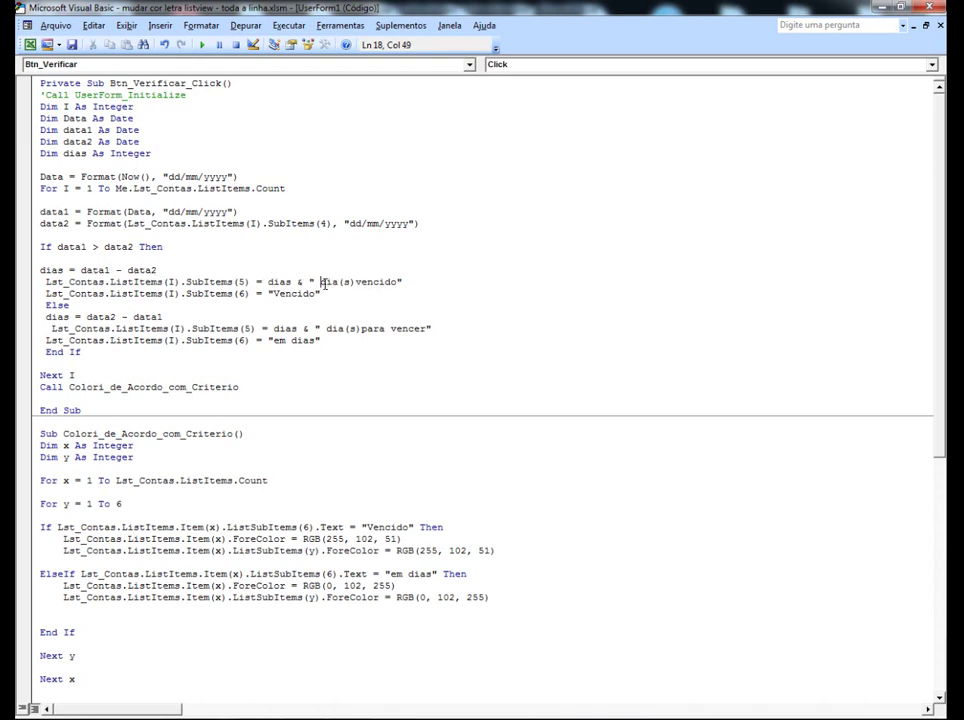
drag(320, 281, 397, 281)
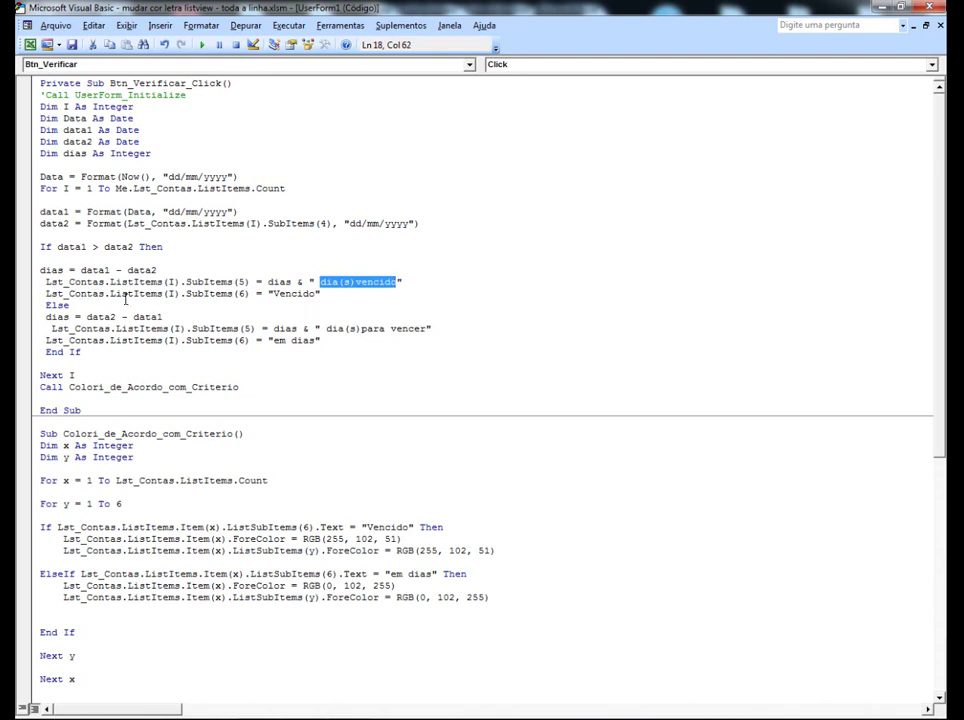
double_click(241, 293)
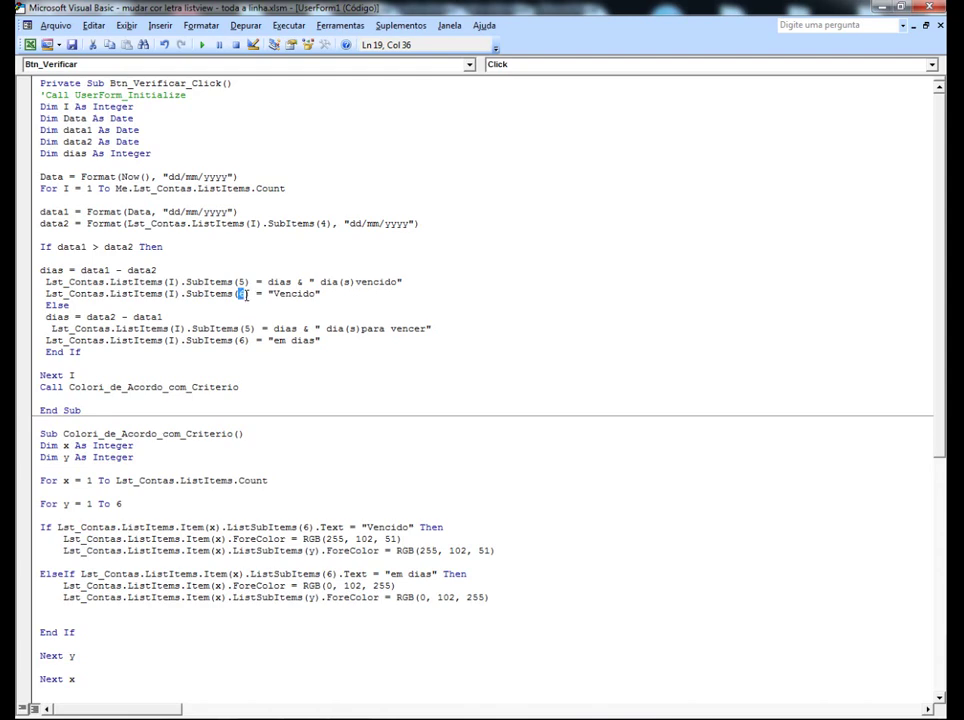
click(242, 295)
drag(46, 305, 70, 305)
drag(40, 353, 80, 353)
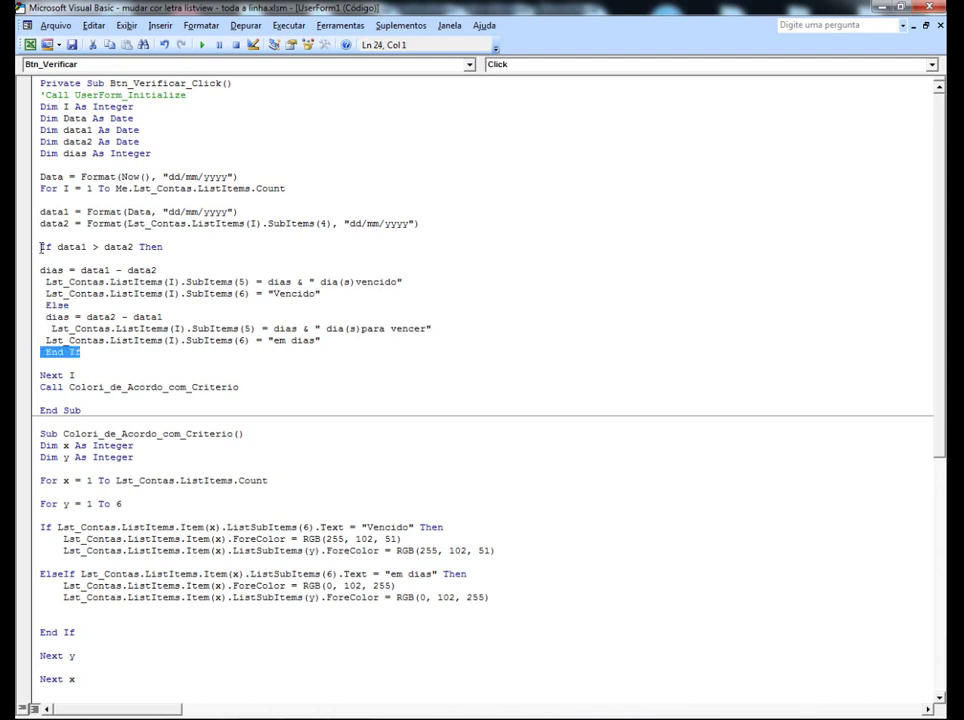
drag(41, 247, 52, 247)
drag(76, 375, 48, 375)
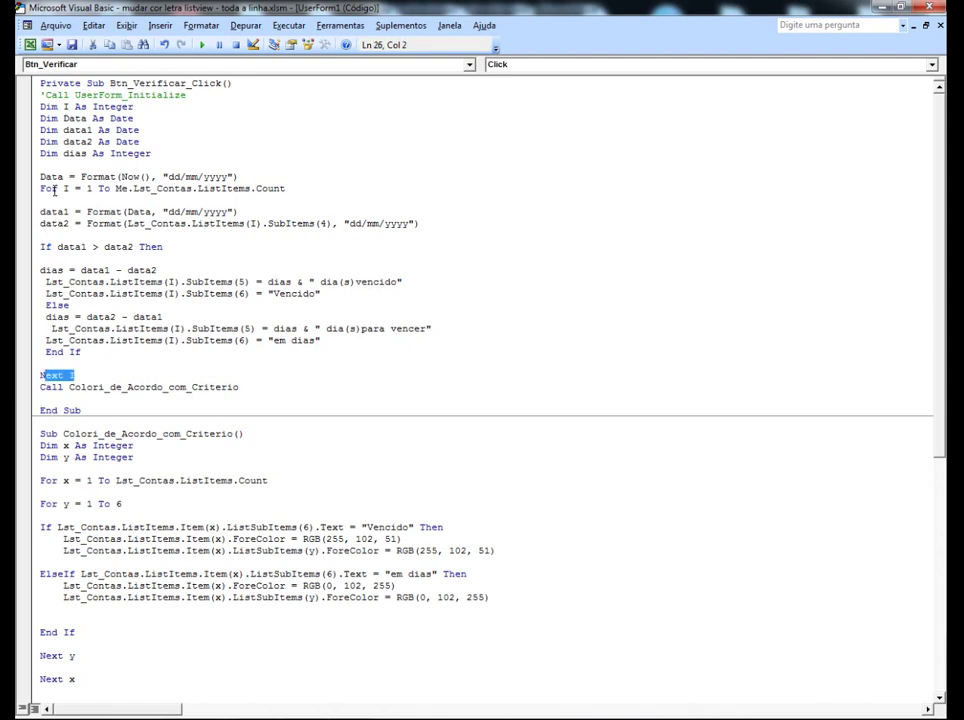
click(78, 375)
drag(40, 387, 243, 387)
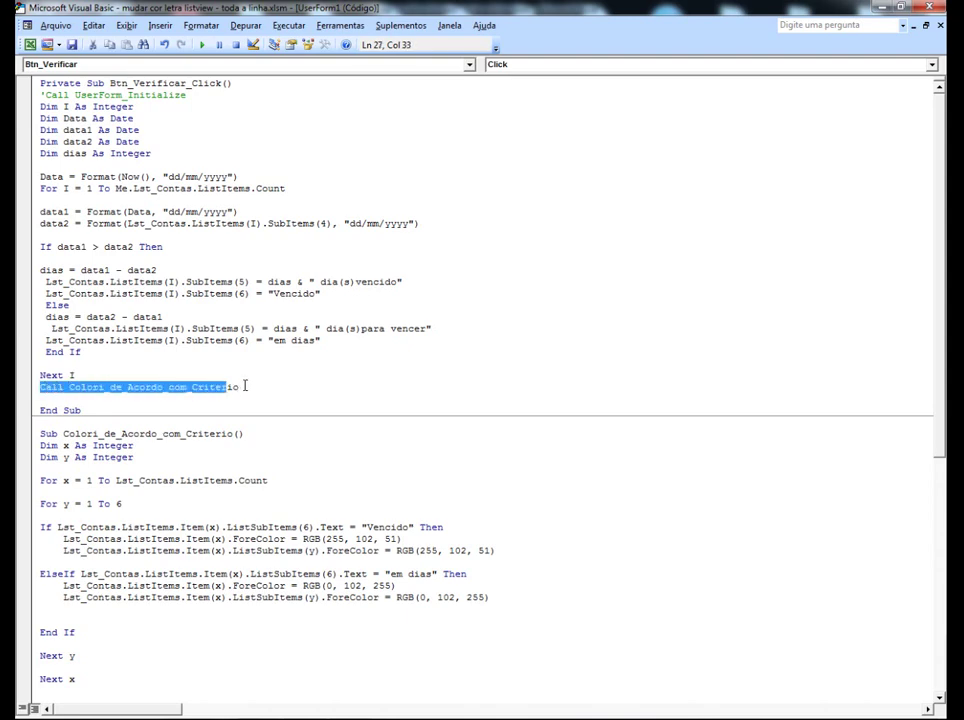
click(224, 403)
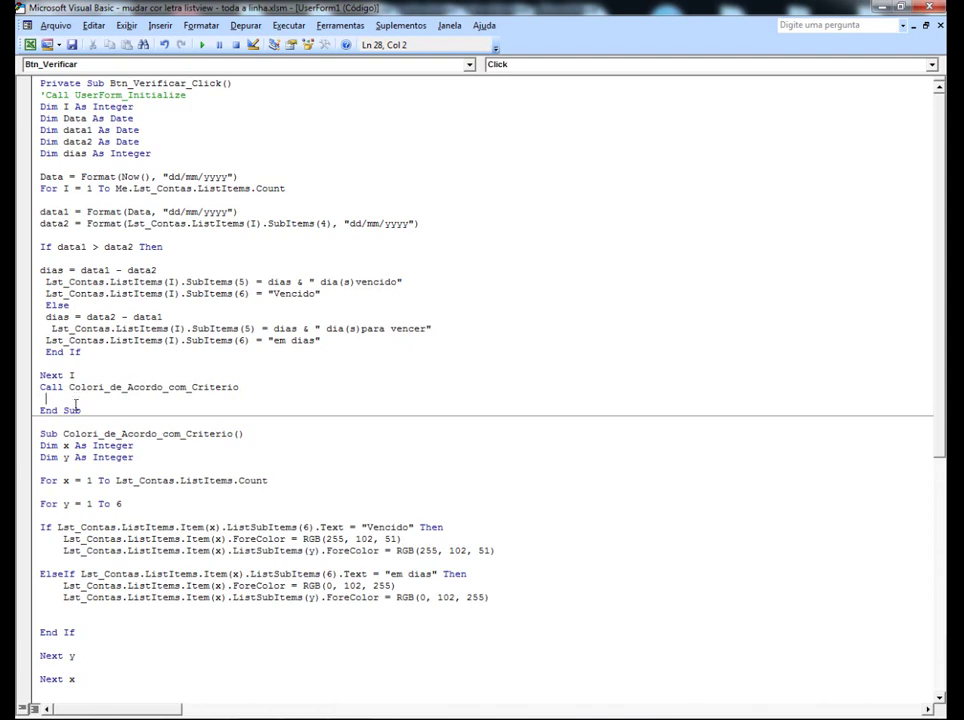
scroll(146, 503, down, 1)
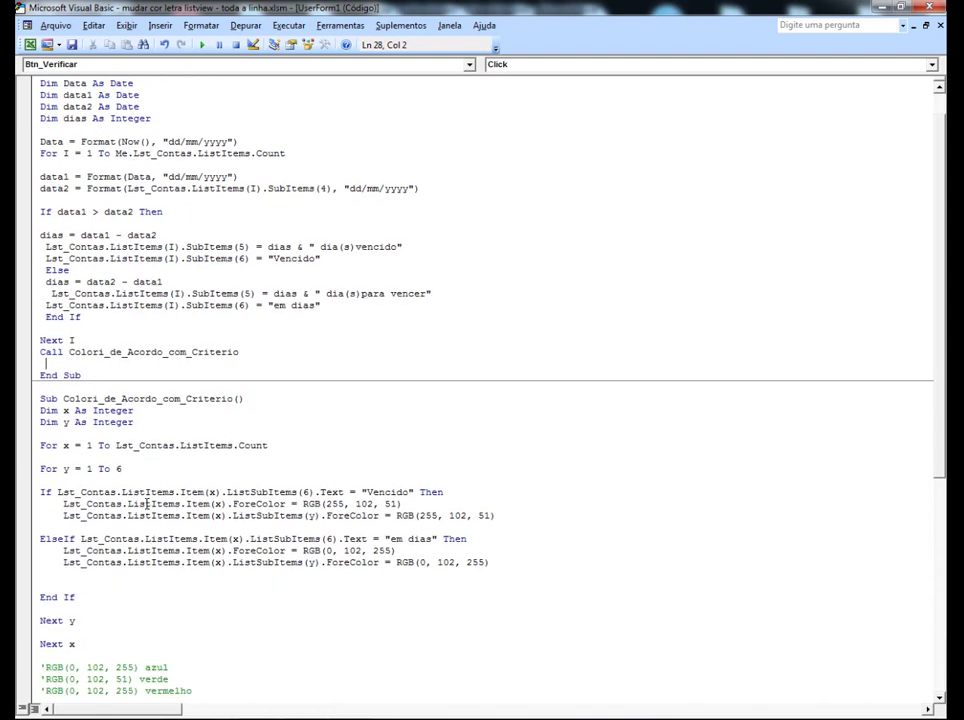
scroll(146, 495, up, 1)
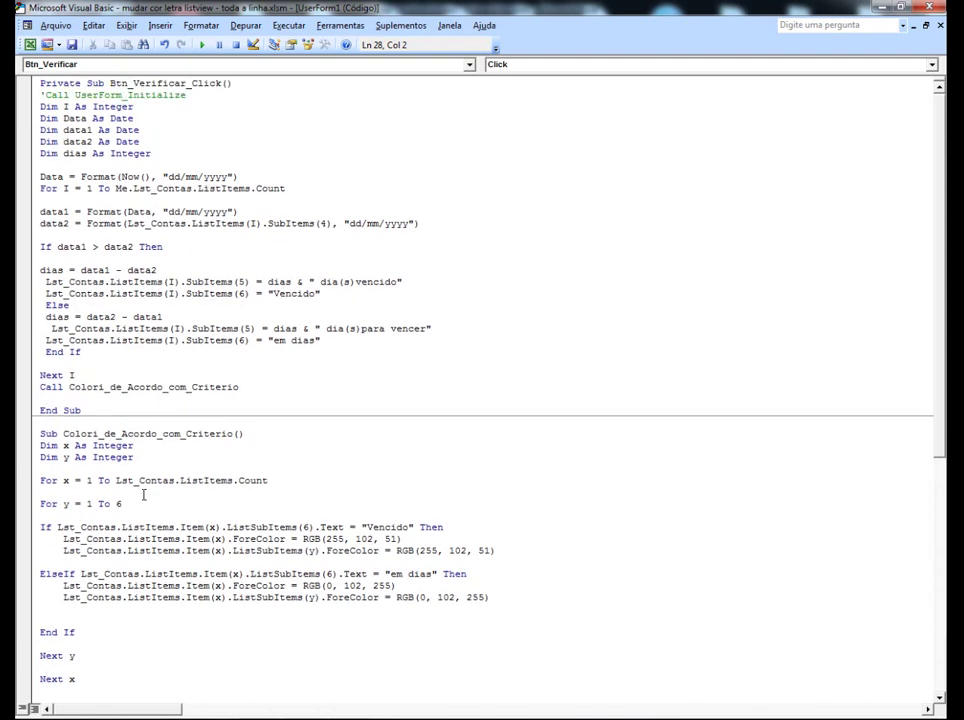
scroll(143, 494, down, 4)
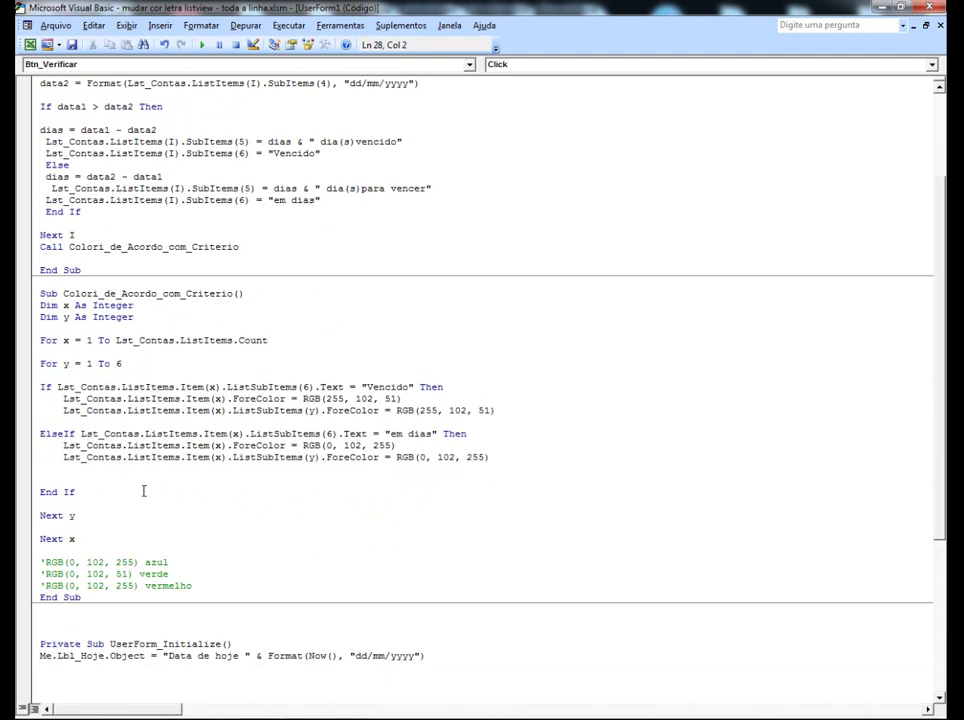
scroll(143, 491, up, 2)
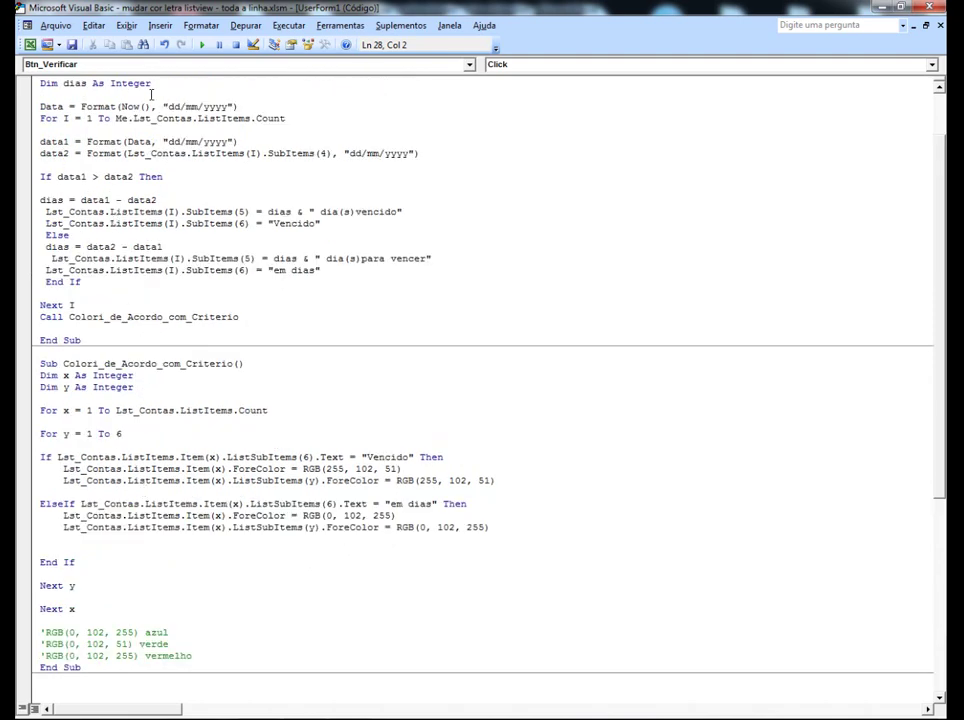
Launch the Lógica VBA exemplo form with Abrir and move it down and right over the sheet.
click(30, 46)
click(576, 341)
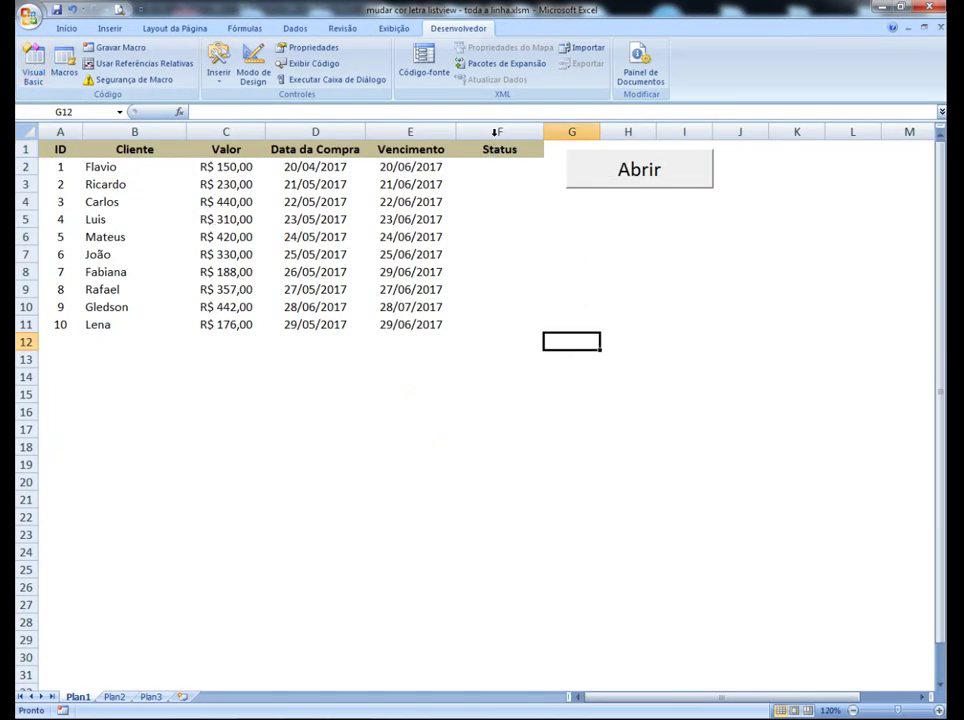
drag(497, 132, 600, 138)
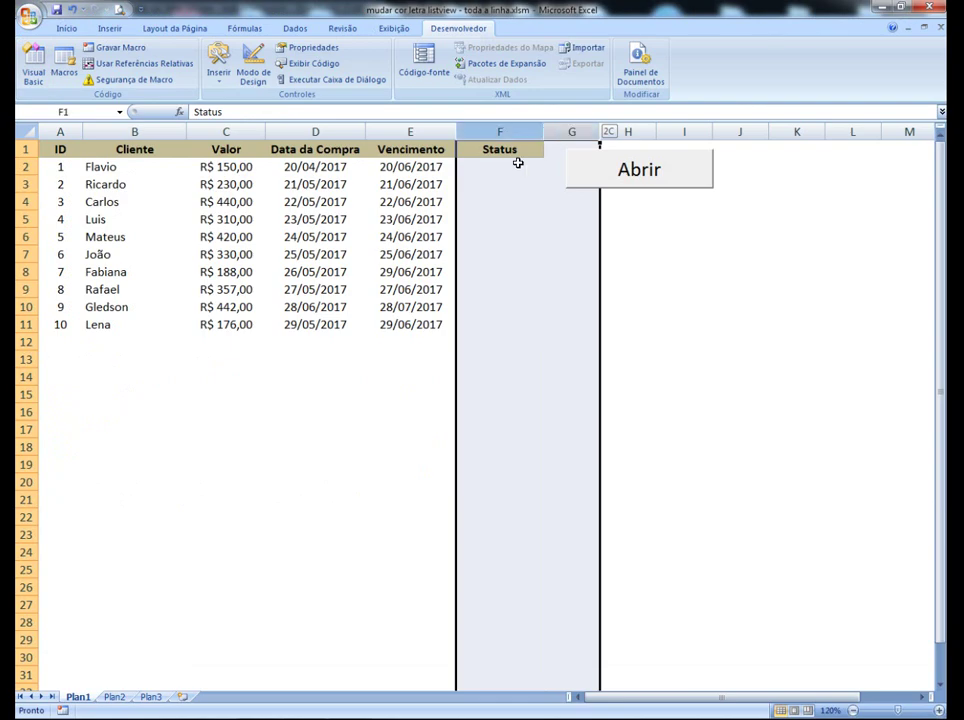
click(300, 393)
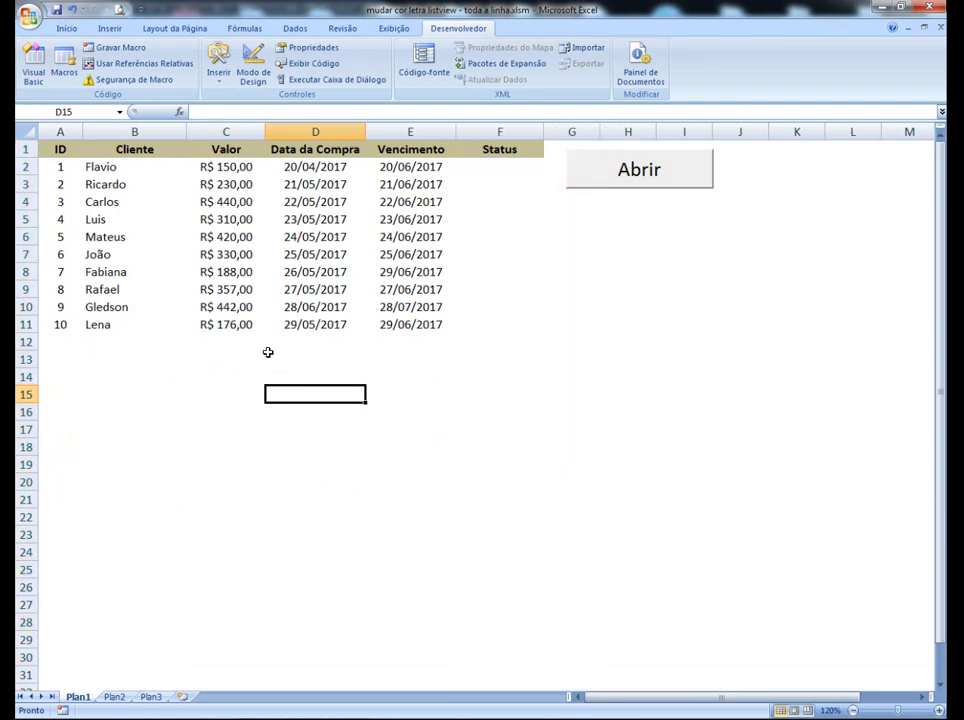
click(645, 168)
drag(560, 217, 614, 298)
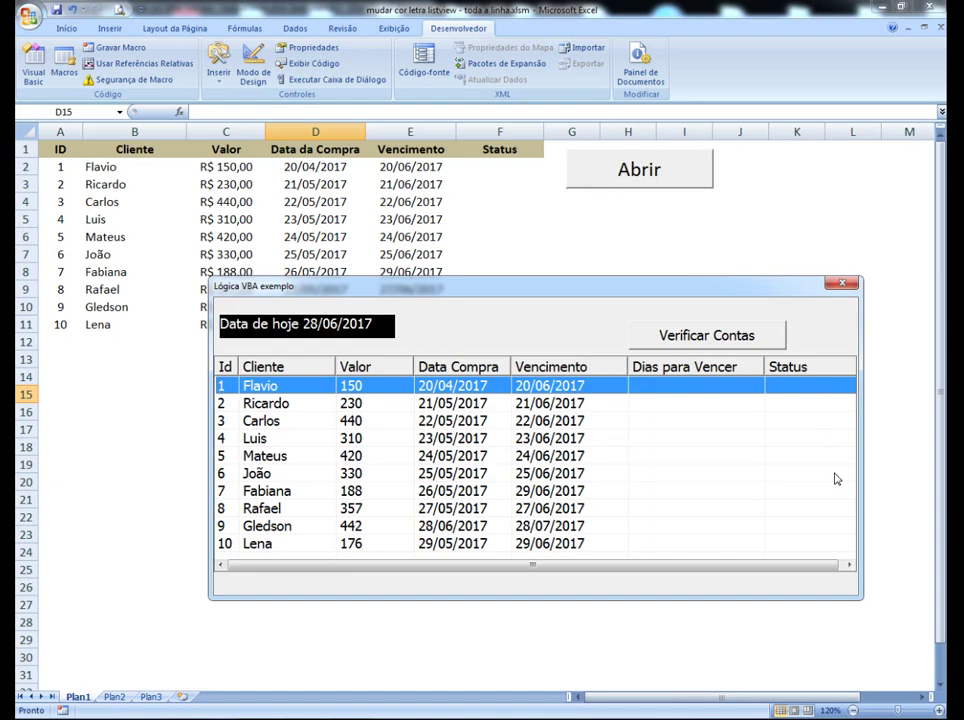
Run Verificar Contas, select several rows to check their orange/blue colours, then close the form.
click(722, 340)
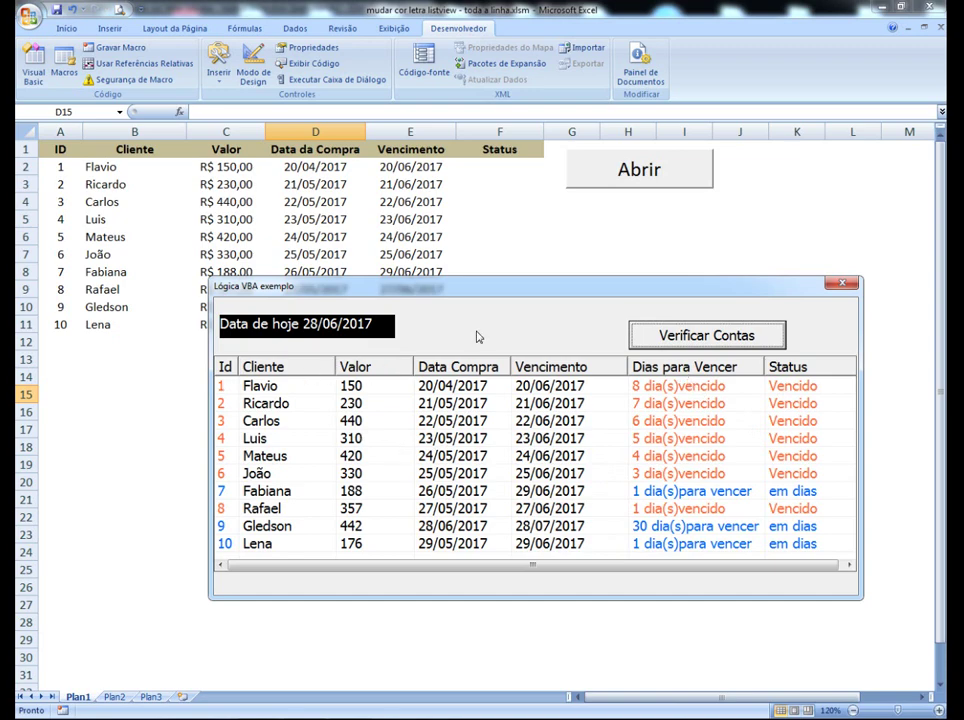
drag(480, 301, 477, 282)
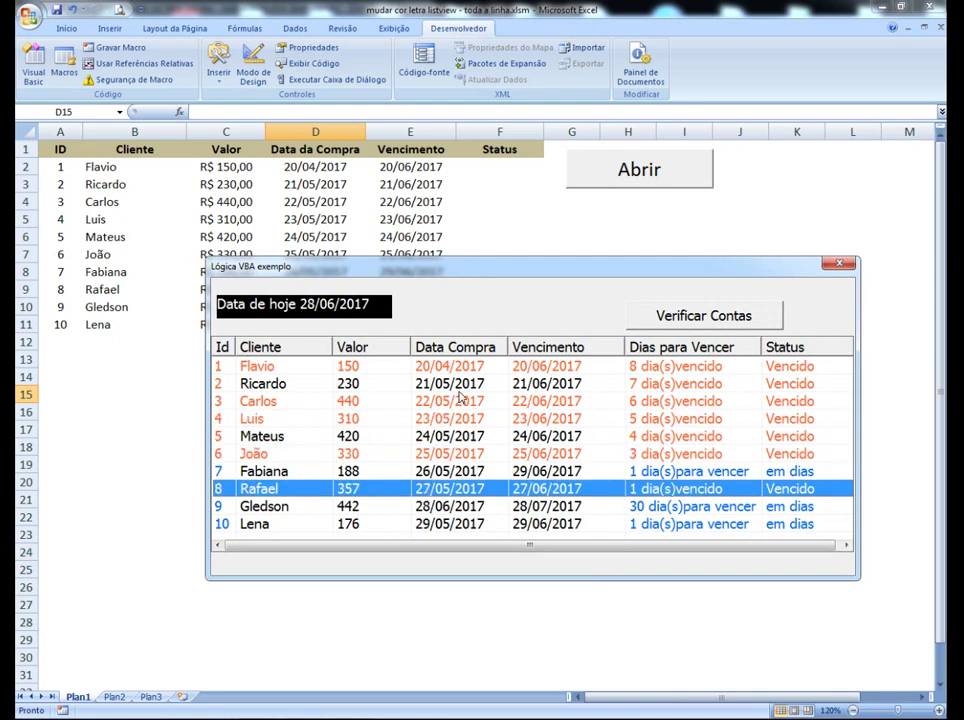
click(460, 440)
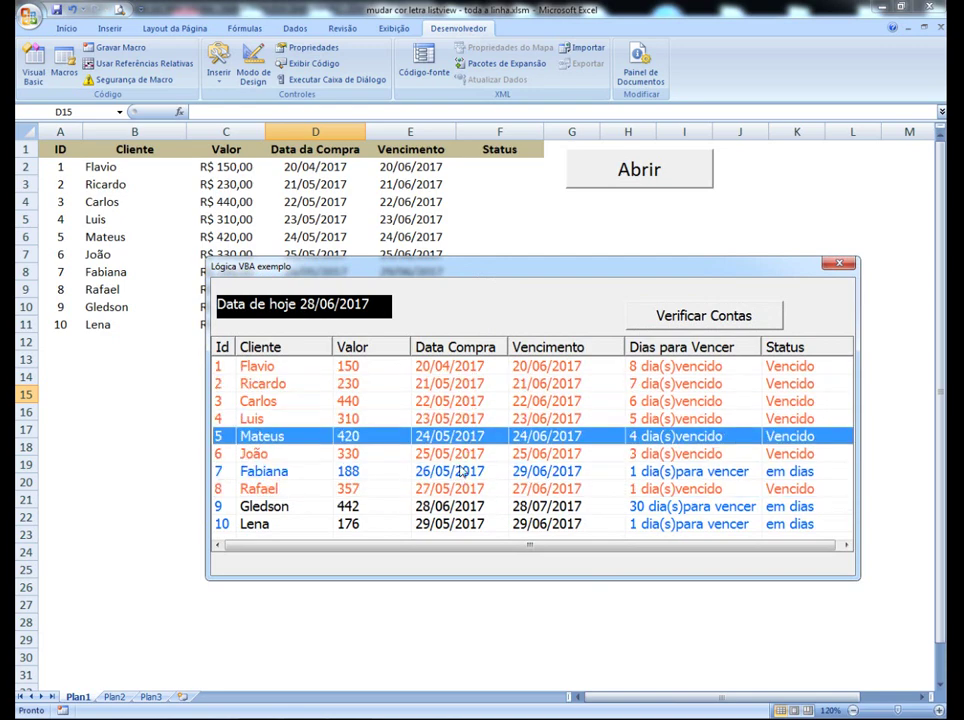
click(464, 506)
click(476, 523)
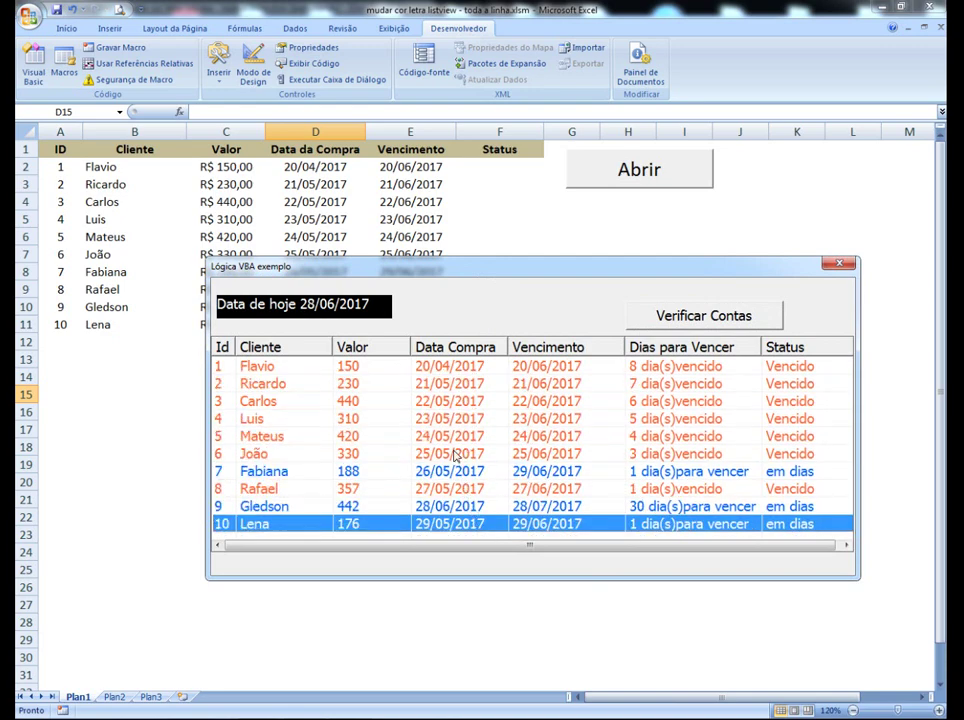
click(462, 453)
click(468, 436)
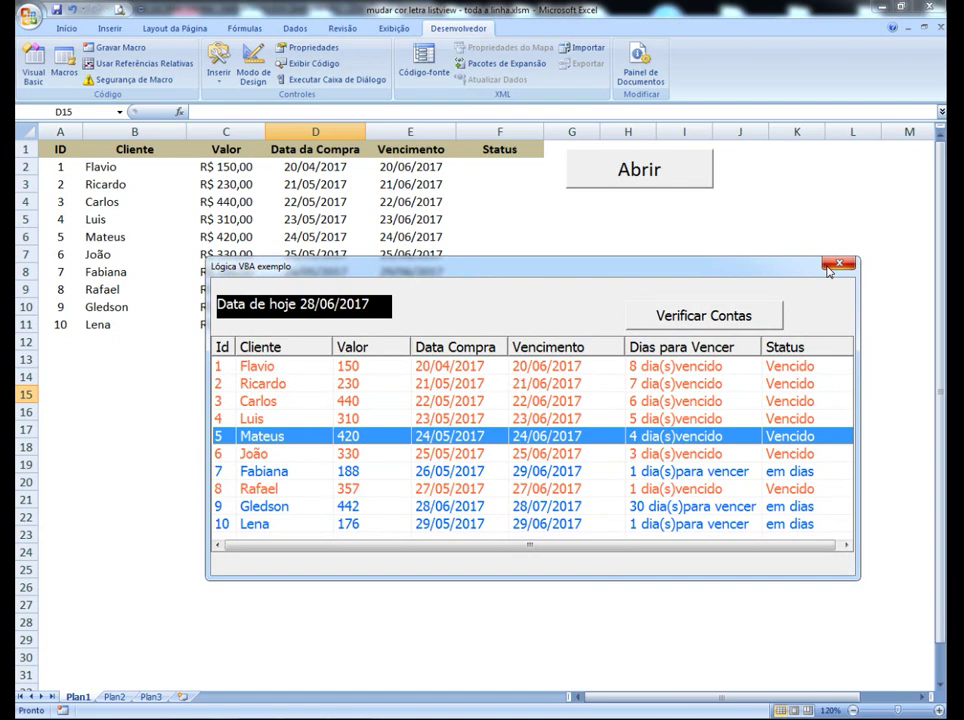
click(838, 264)
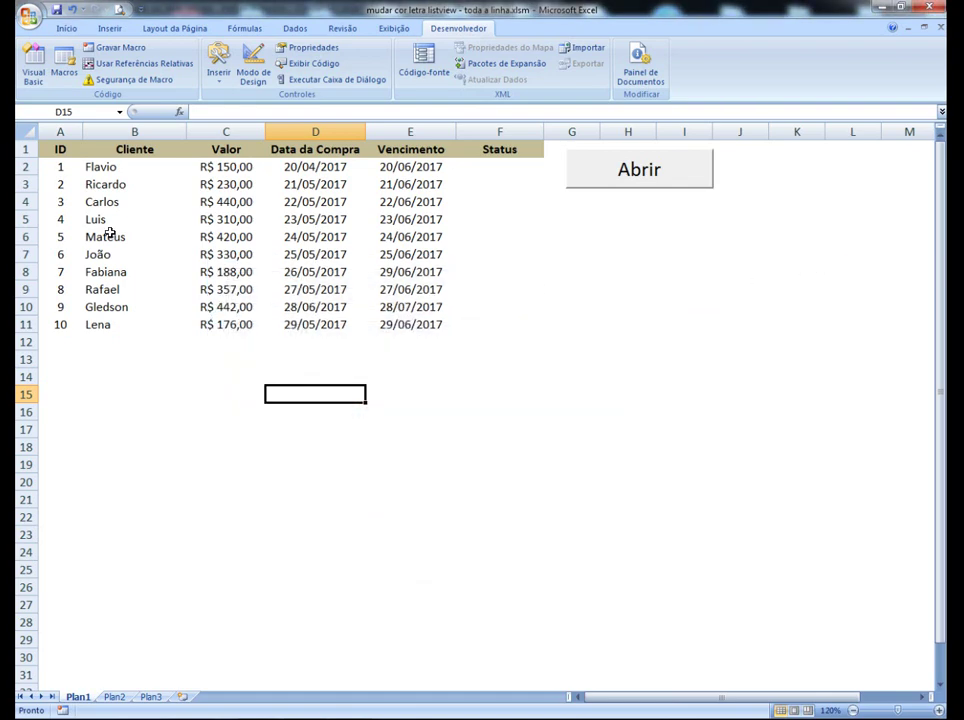
Remove the apostrophe before Call UserForm_Initialize in the Verificar Contas click routine.
click(34, 72)
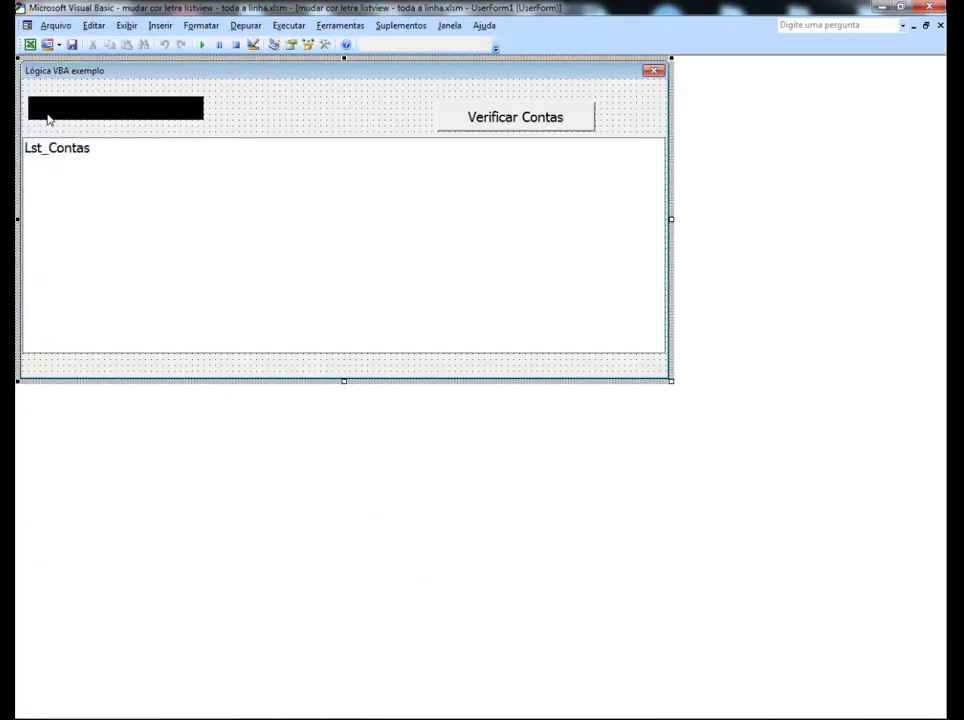
double_click(475, 118)
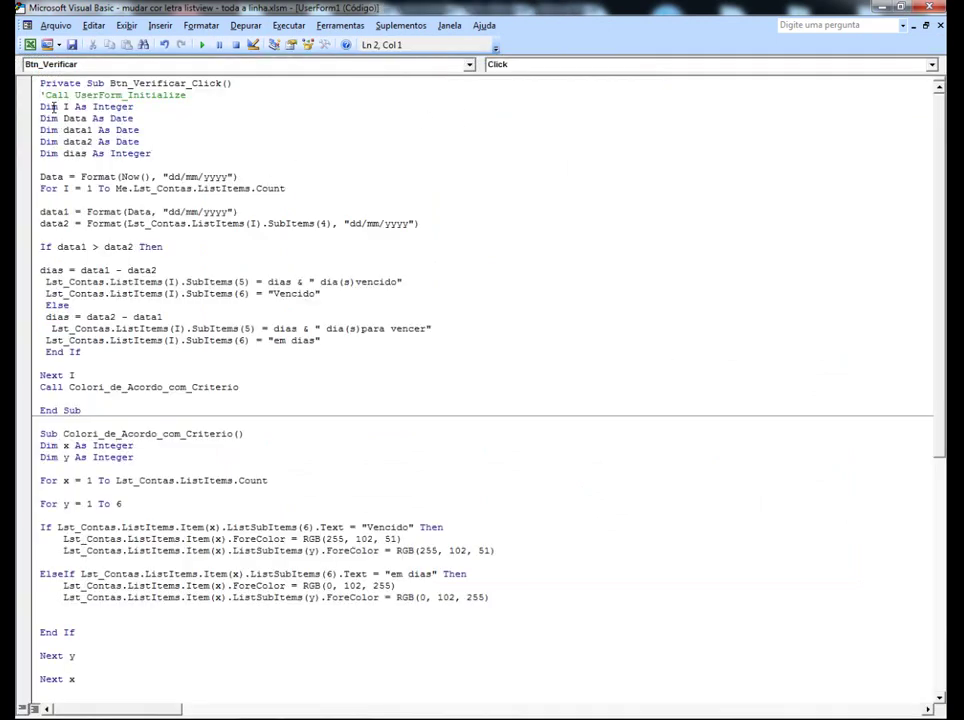
key(Delete)
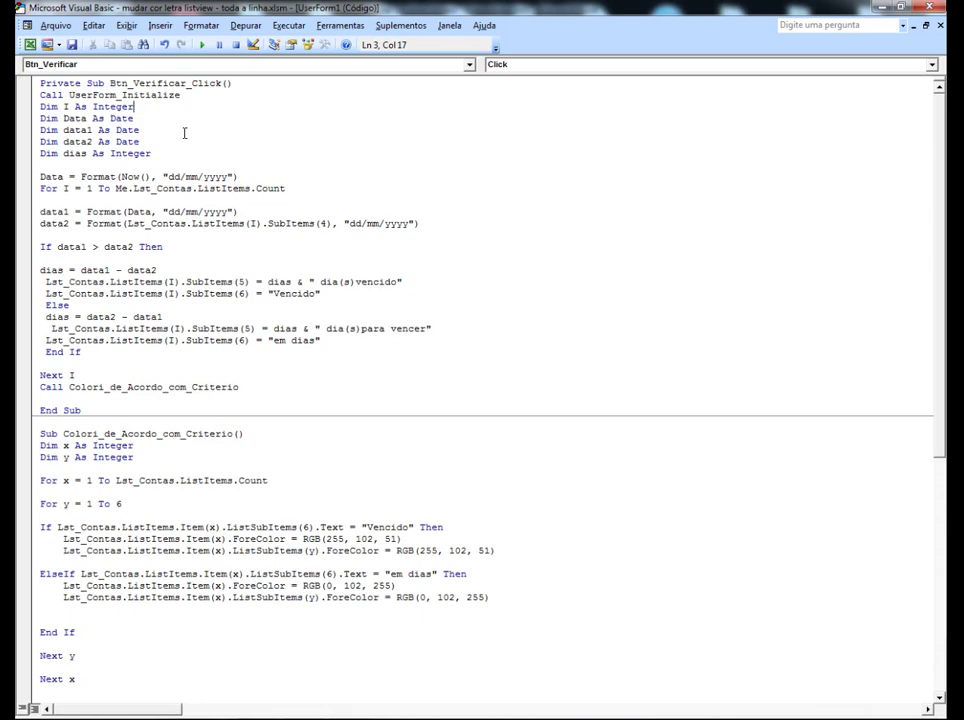
Open the form, run Verificar Contas to fill days and coloured statuses, then close it.
click(884, 10)
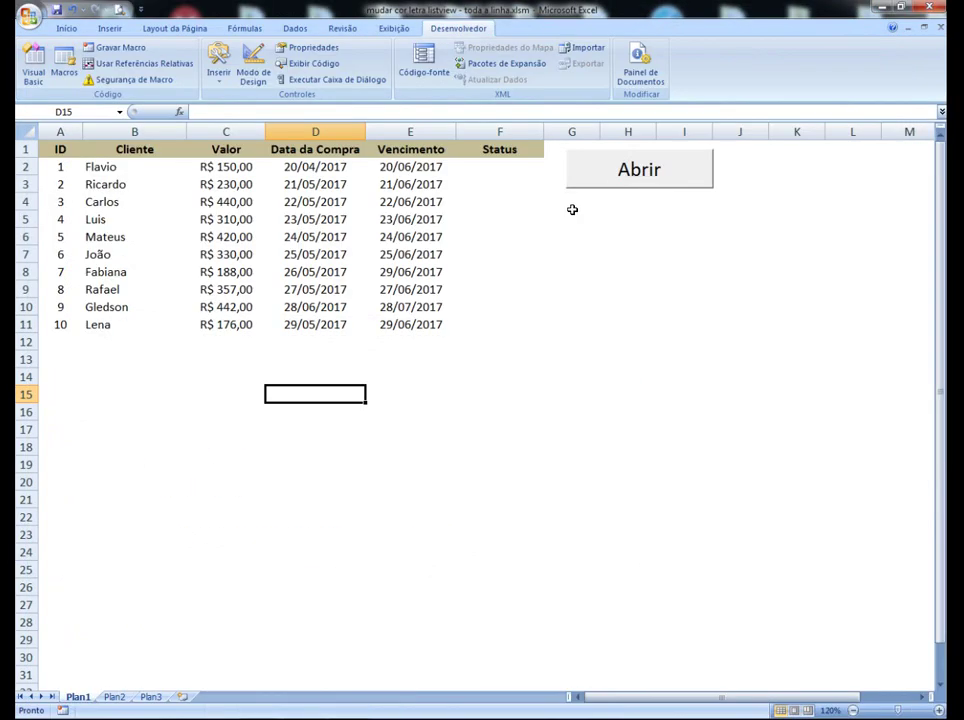
click(606, 183)
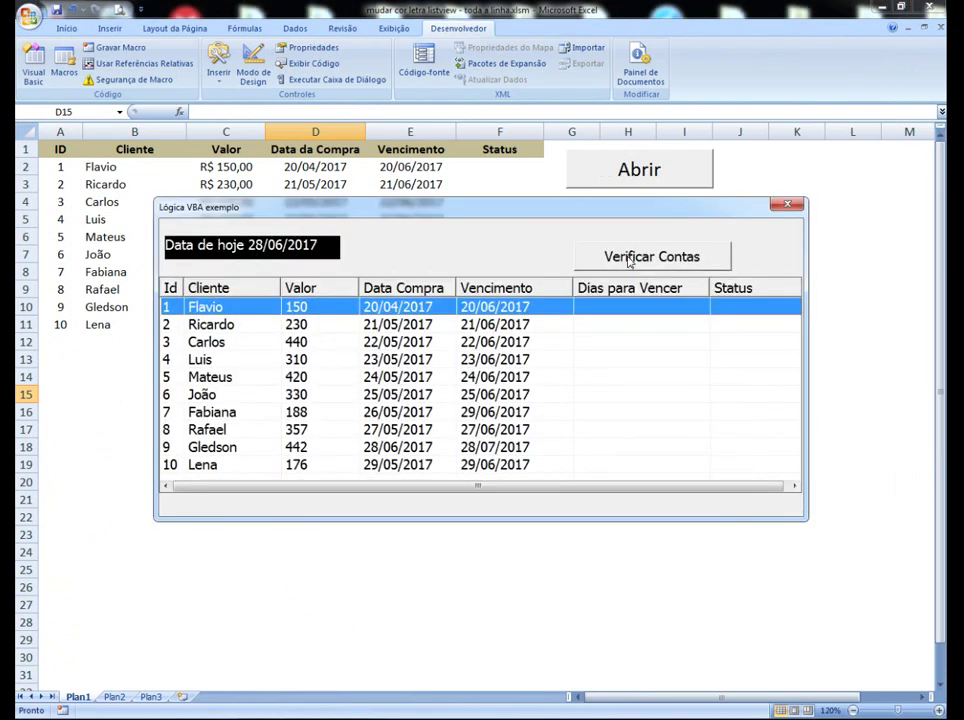
click(663, 262)
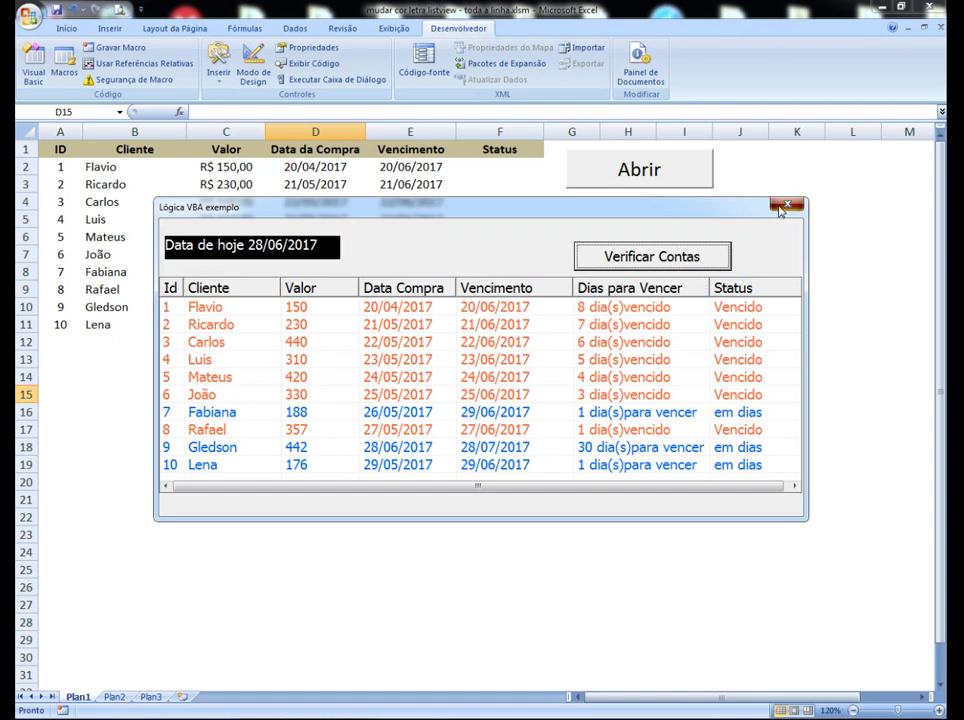
click(784, 206)
click(30, 68)
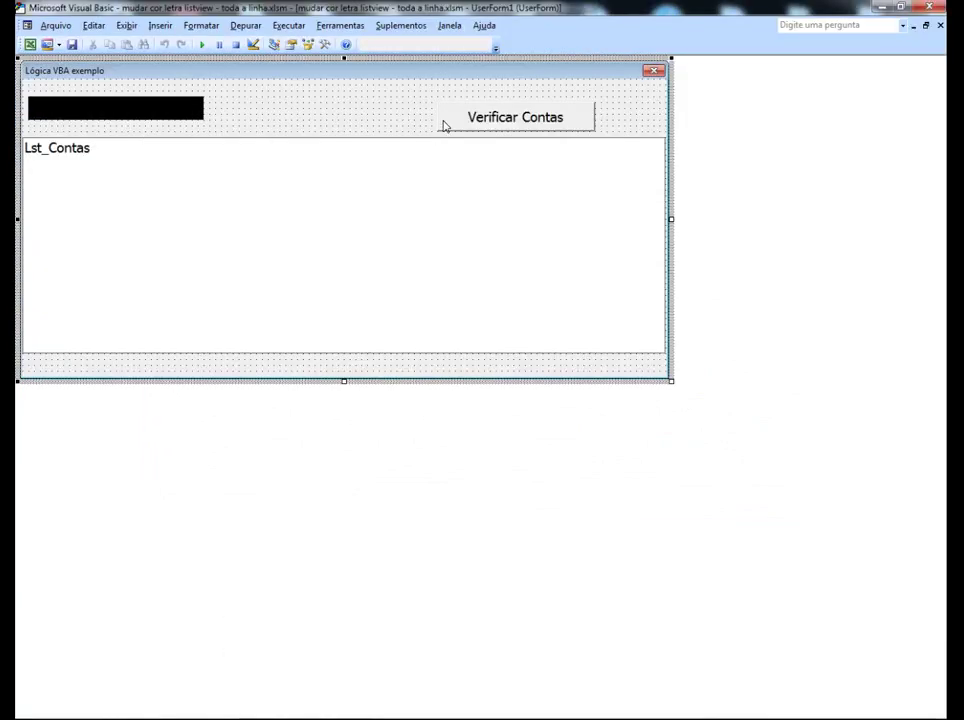
Comment out Call UserForm_Initialize in the Verificar Contas click routine.
double_click(445, 125)
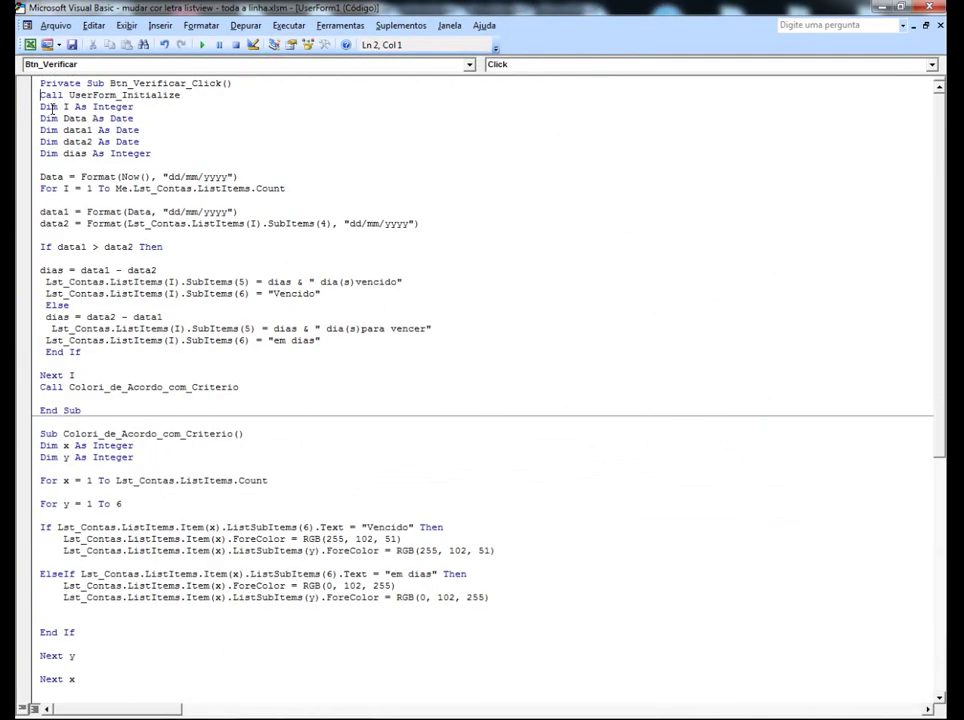
text(')
click(155, 119)
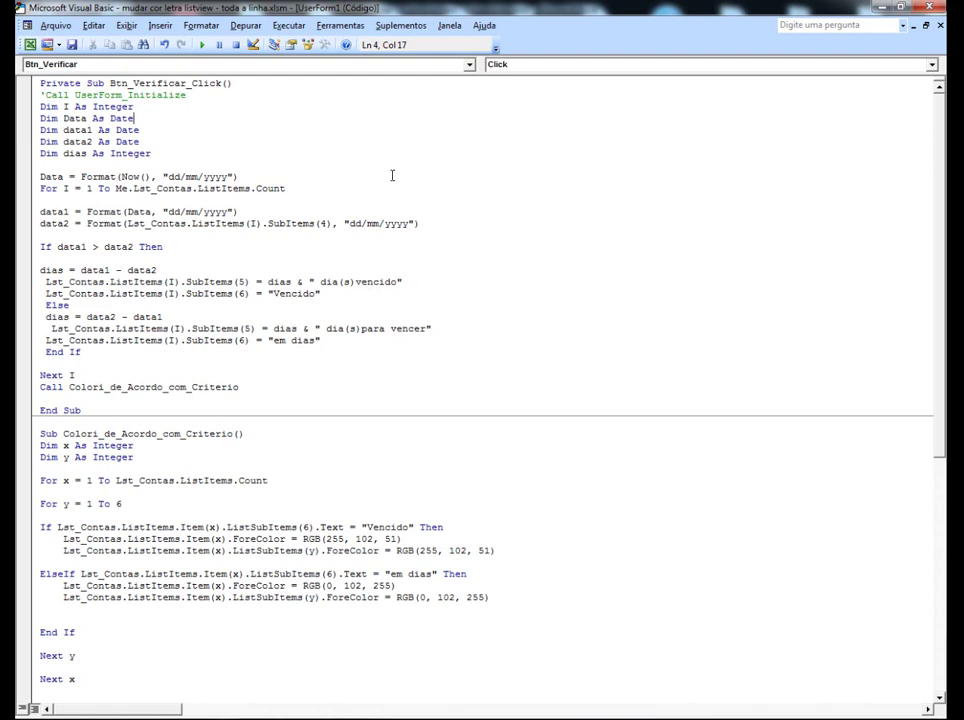
Uncomment the Call Btn_Verificar_Click line at the end of UserForm_Initialize.
click(469, 64)
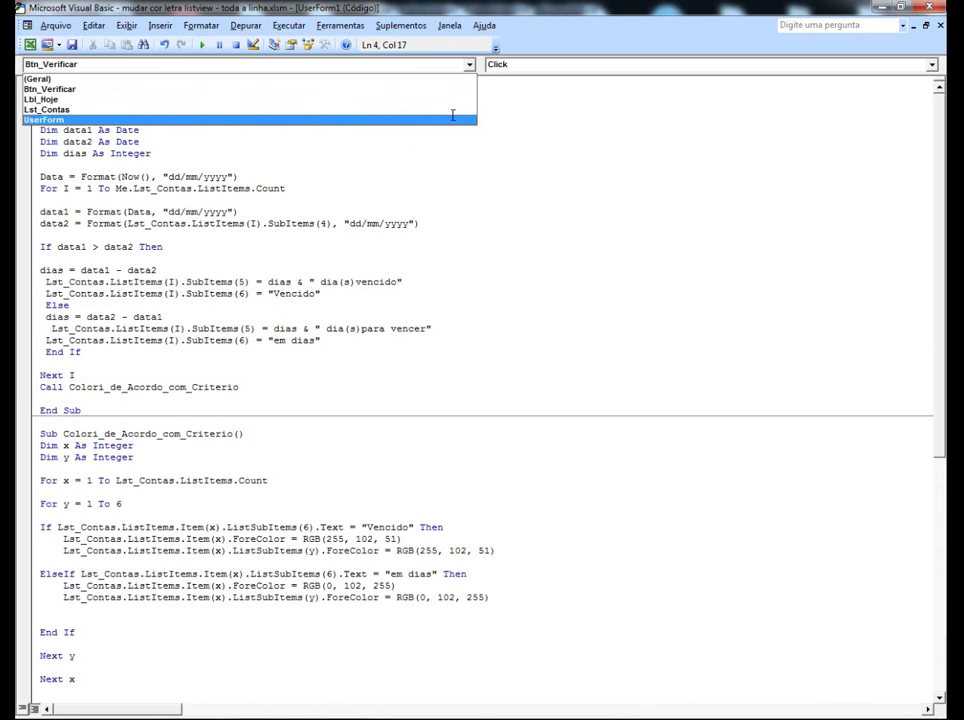
click(452, 118)
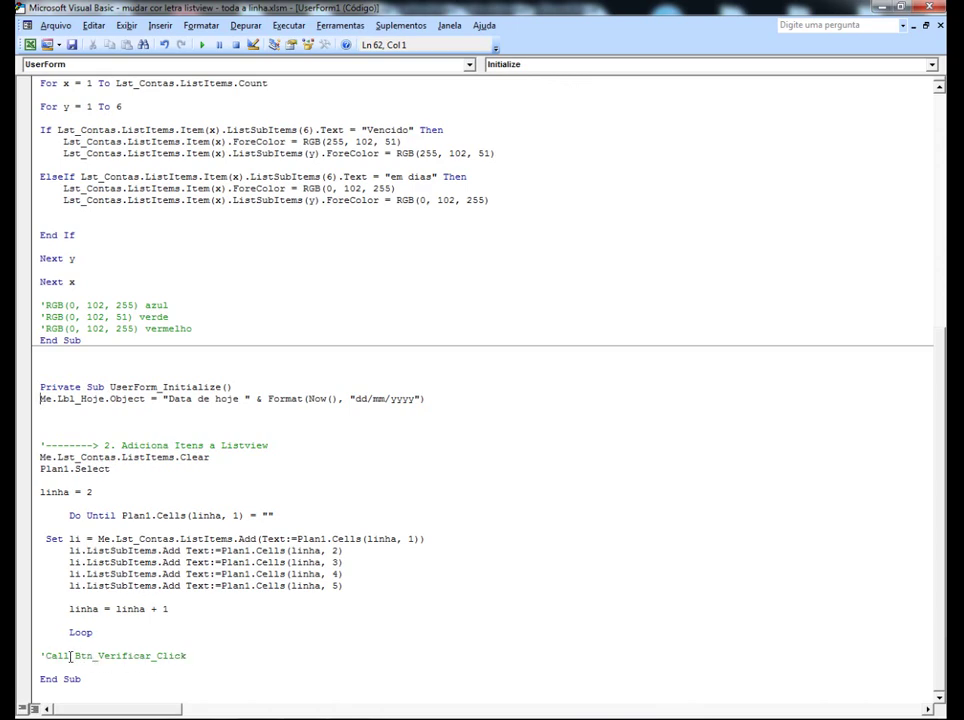
click(42, 656)
text(')
key(BackSpace)
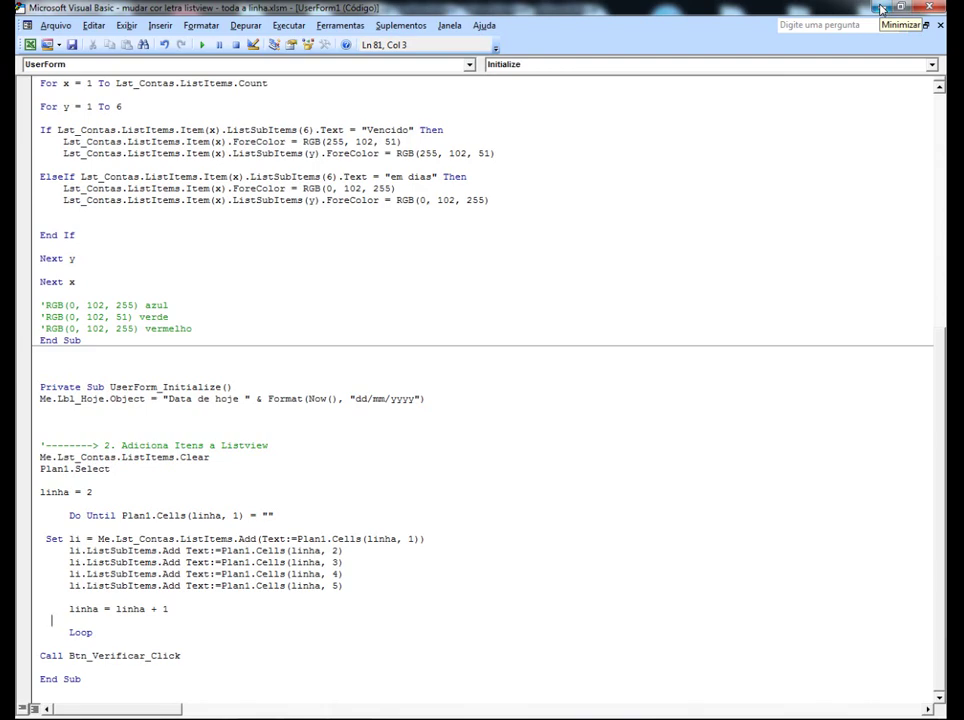
click(882, 9)
Open the accounts form to see days, statuses and colours filled on load, then close it.
click(620, 172)
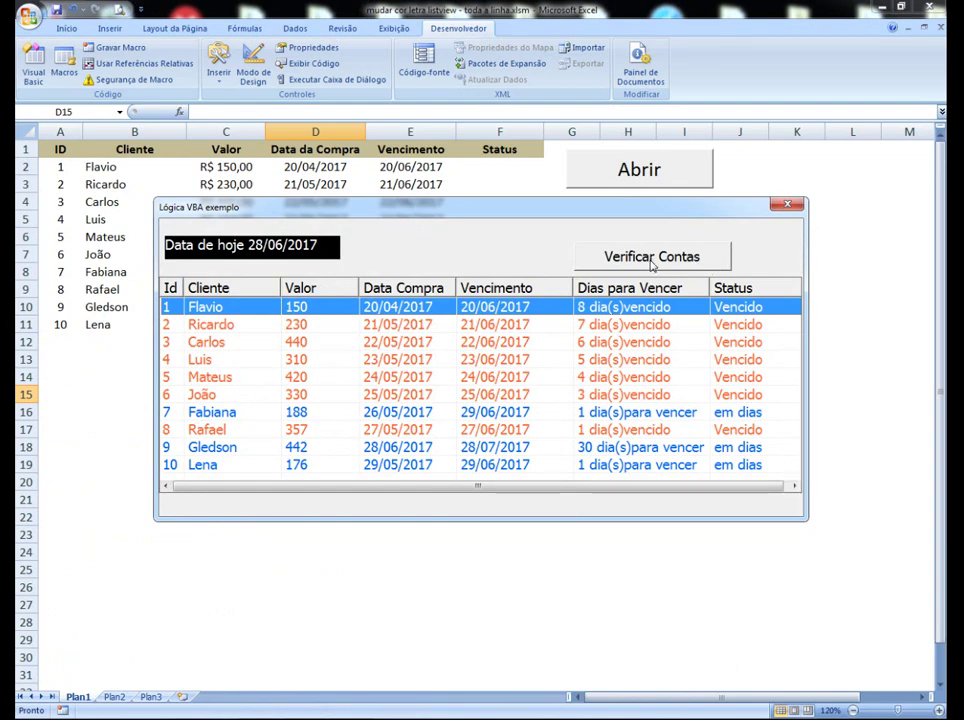
click(787, 204)
click(35, 68)
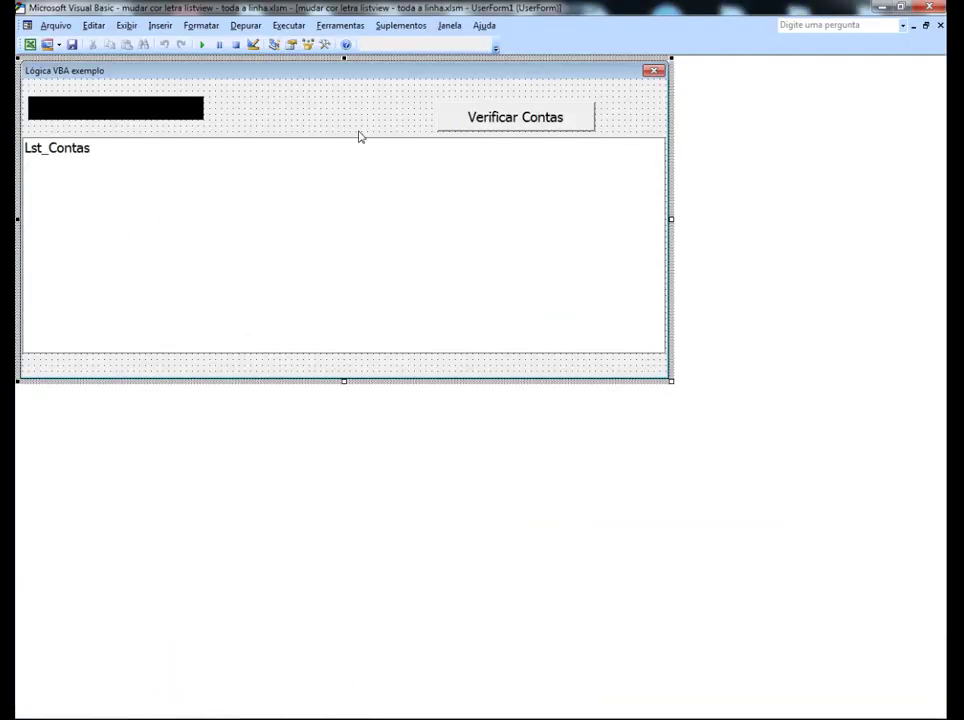
Set the Verificar Contas button's Visible property to False in its Properties window.
click(458, 121)
right_click(458, 122)
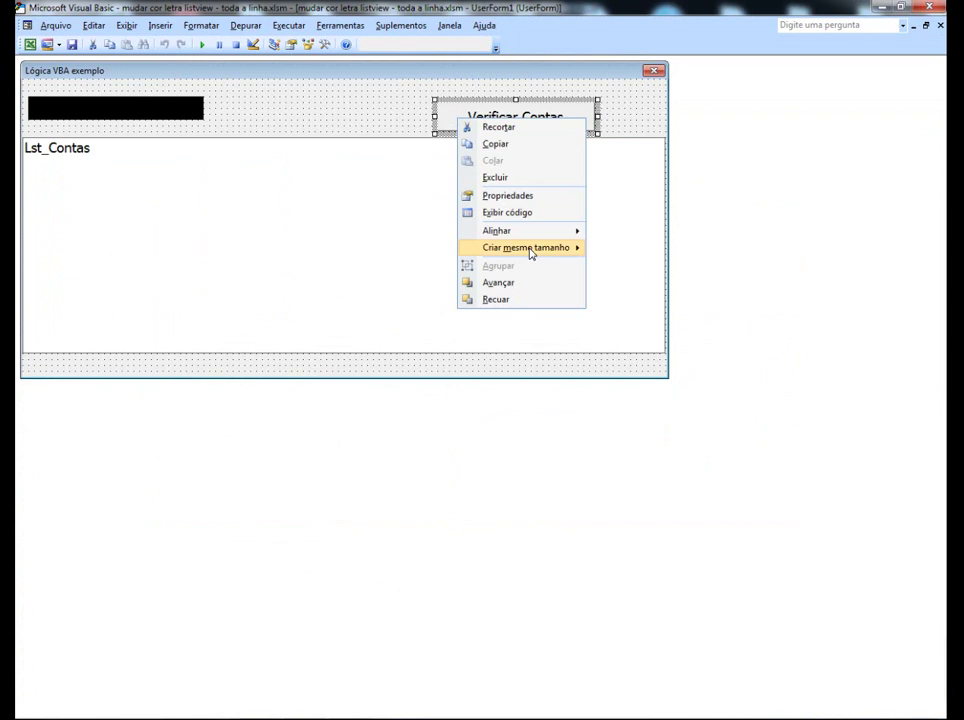
click(508, 196)
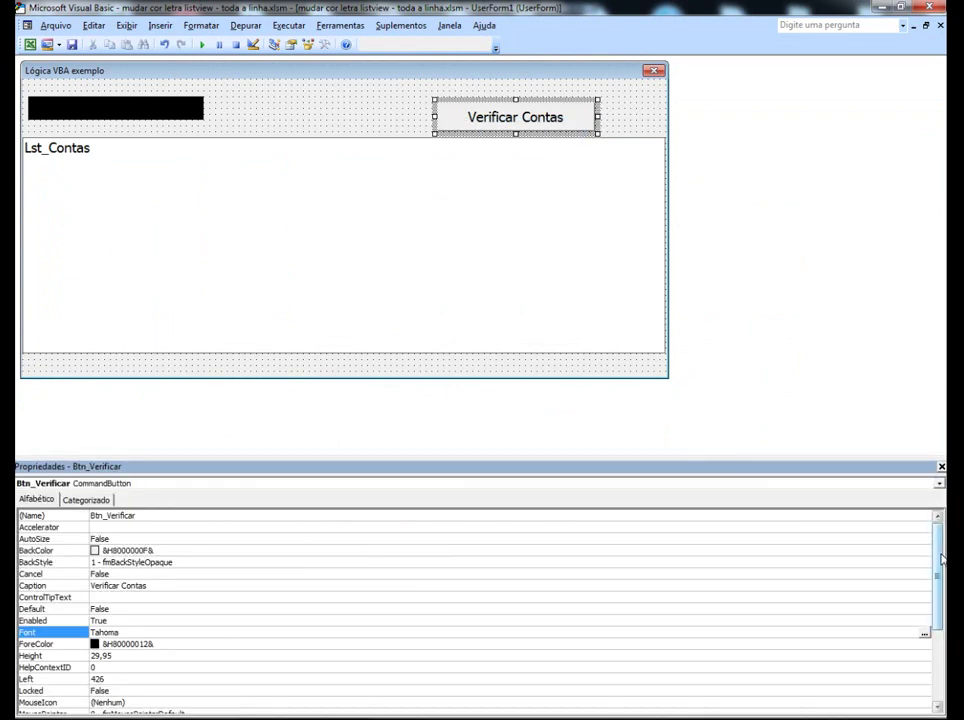
scroll(470, 610, down, 4)
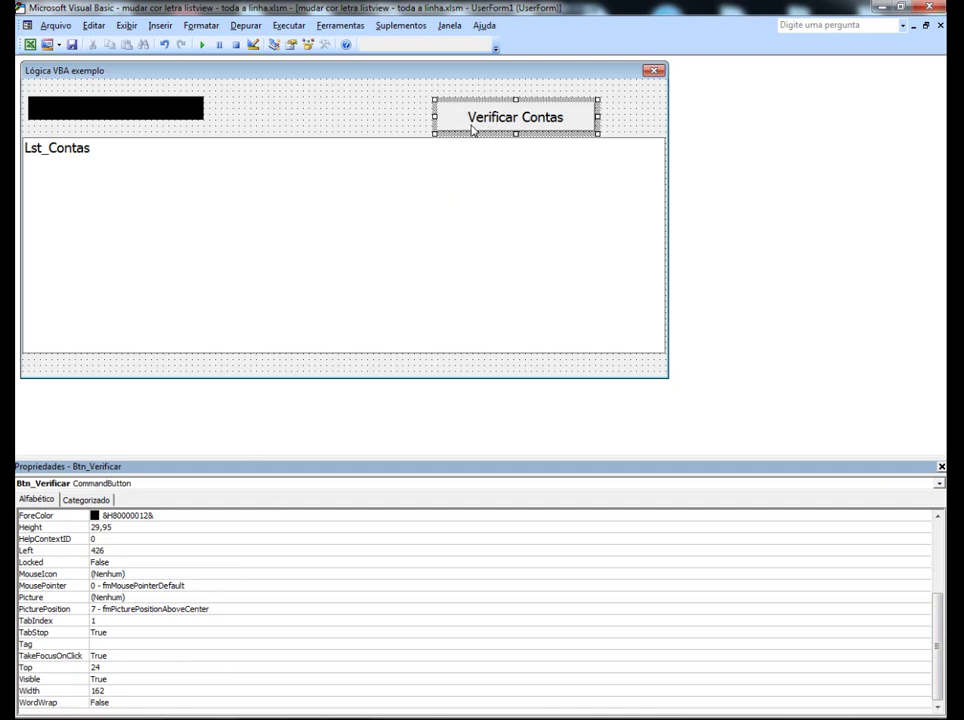
click(85, 680)
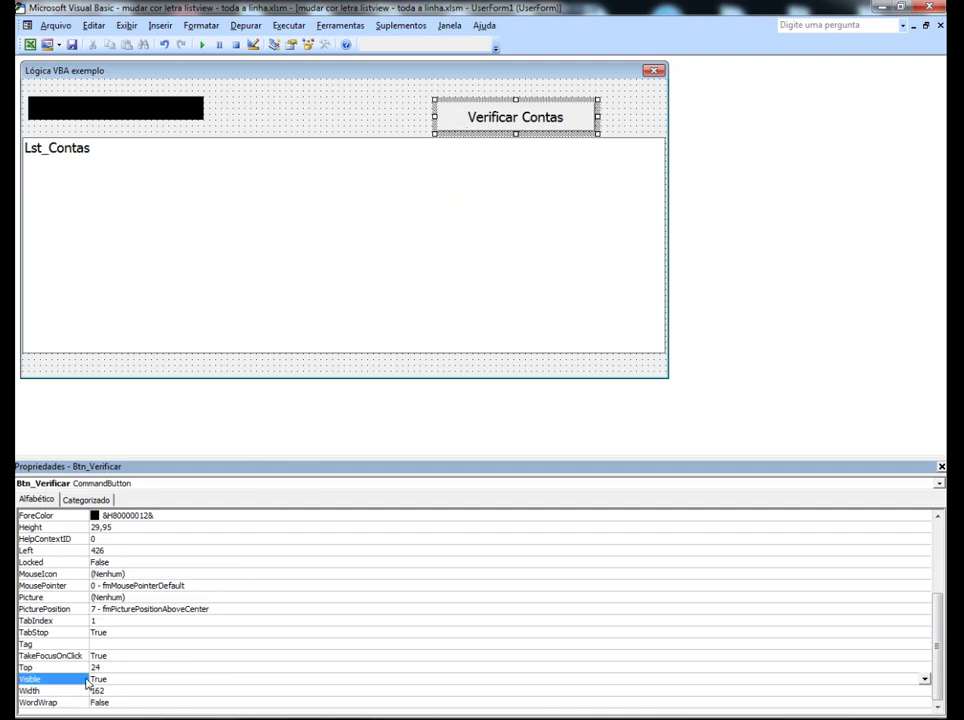
double_click(88, 684)
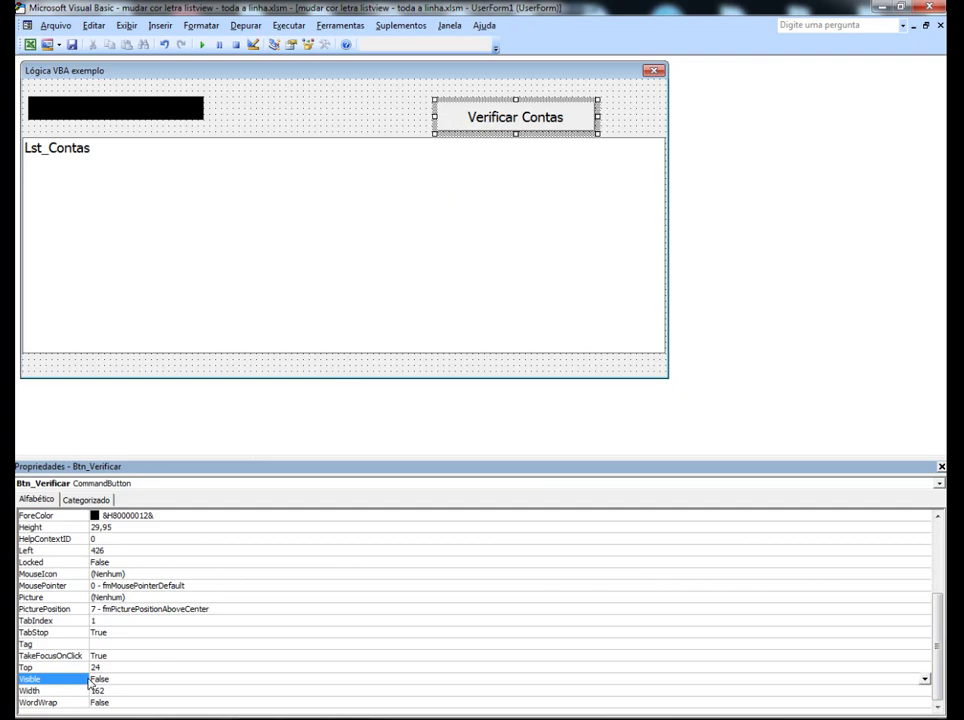
click(366, 112)
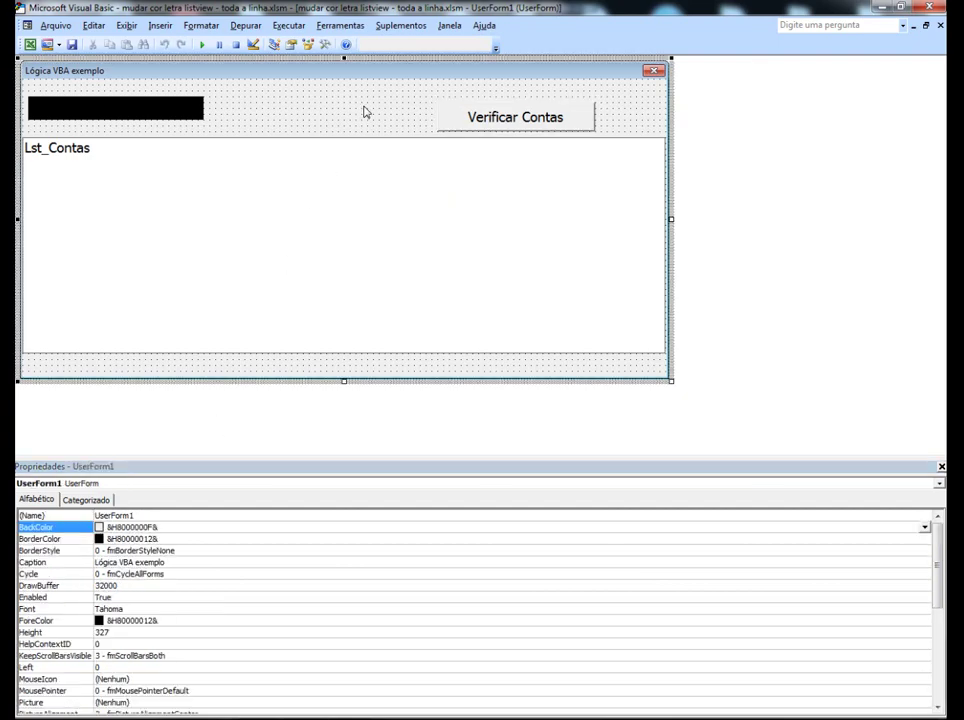
click(880, 8)
Open the accounts form via Abrir and move it lower and to the left.
click(641, 186)
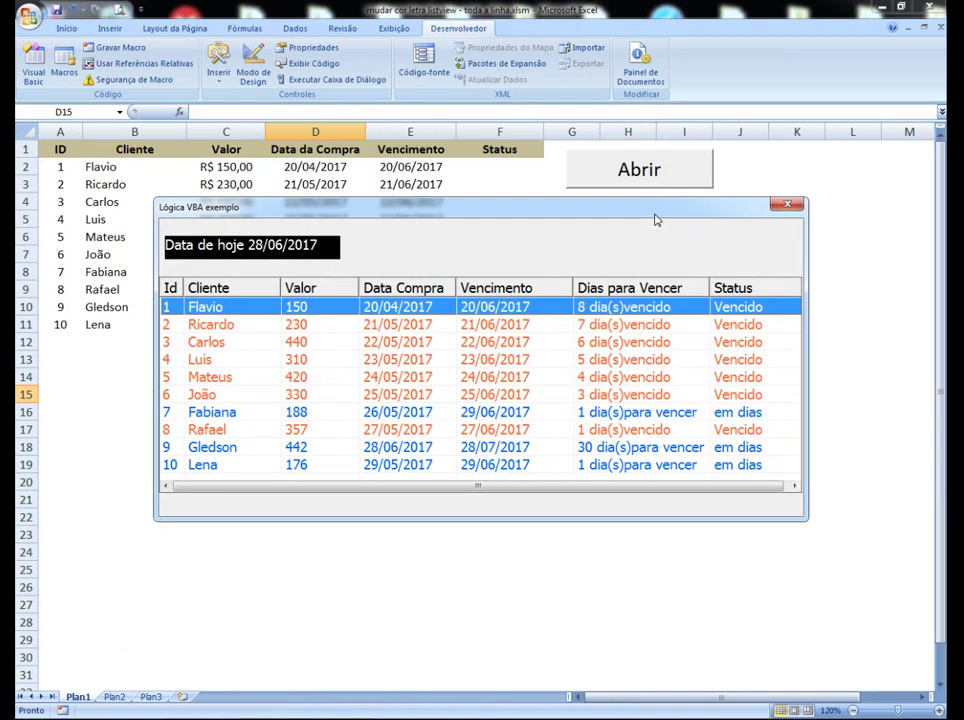
drag(655, 218, 597, 252)
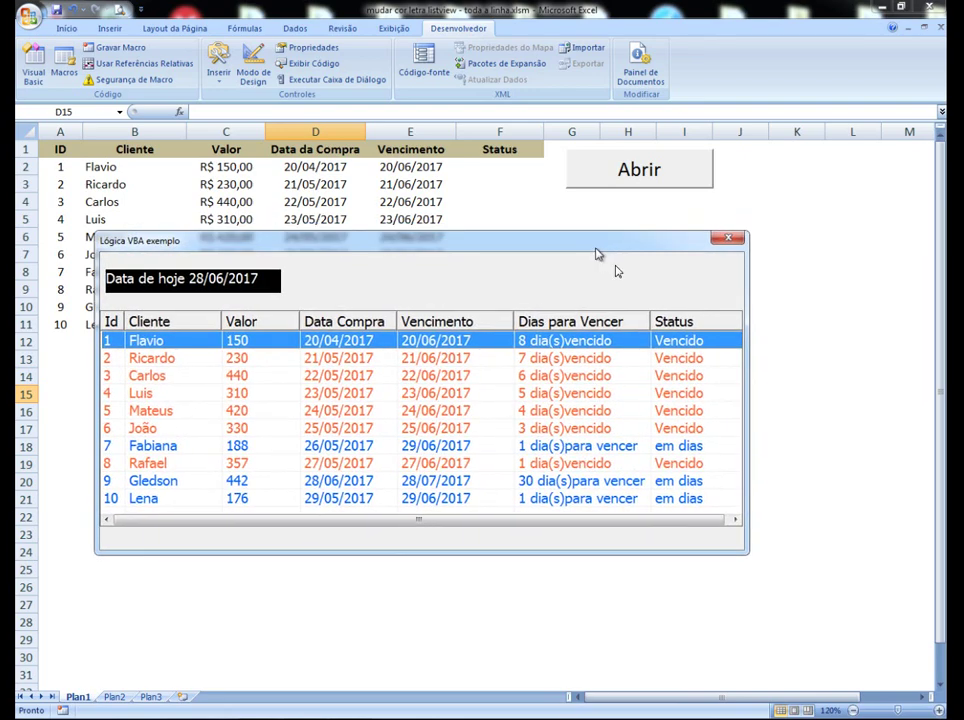
click(733, 521)
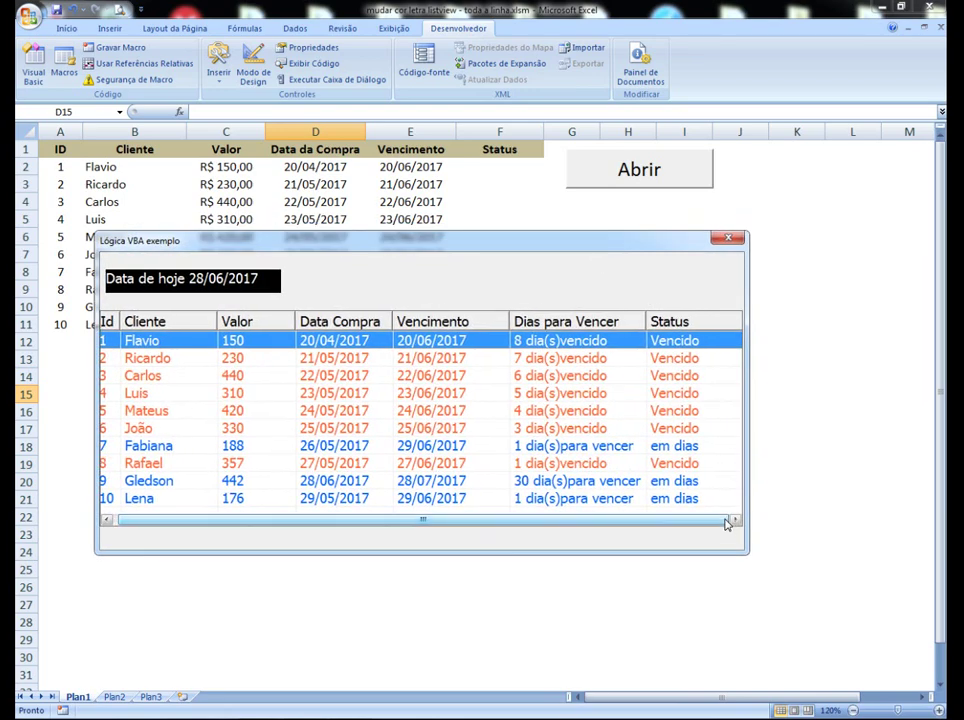